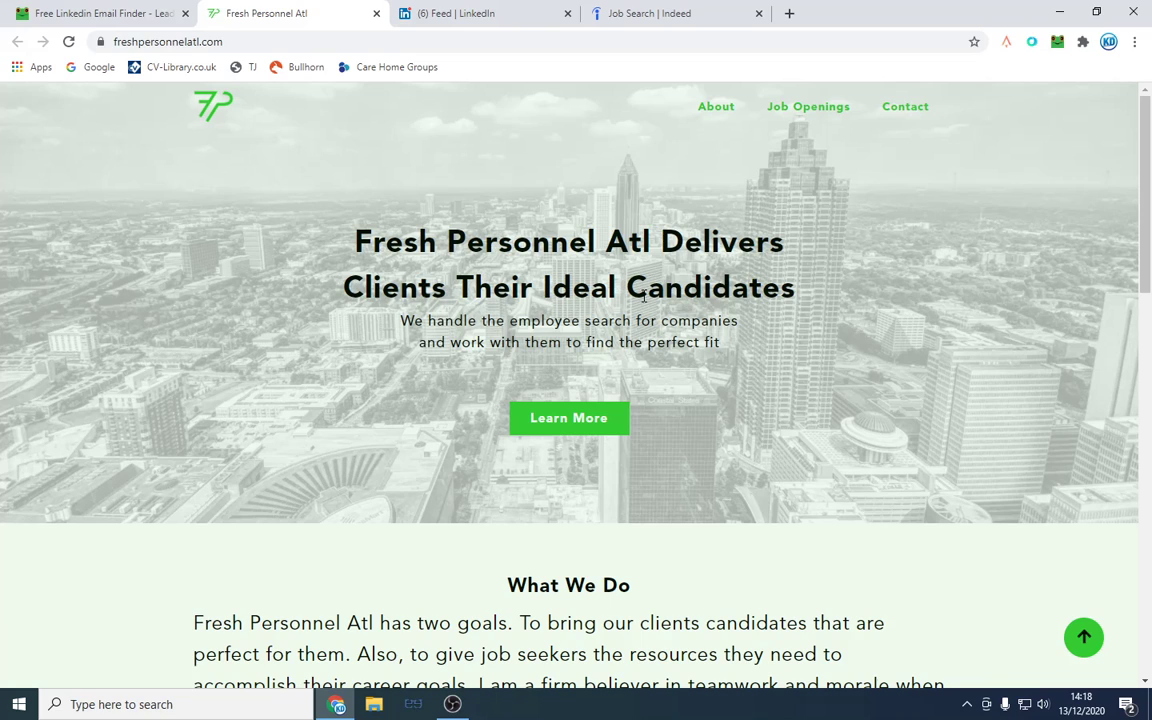
Step: Look over the Fresh Personnel Atl homepage, then switch to the LeadLeaper email finder tab
scroll(823, 390, down, 4)
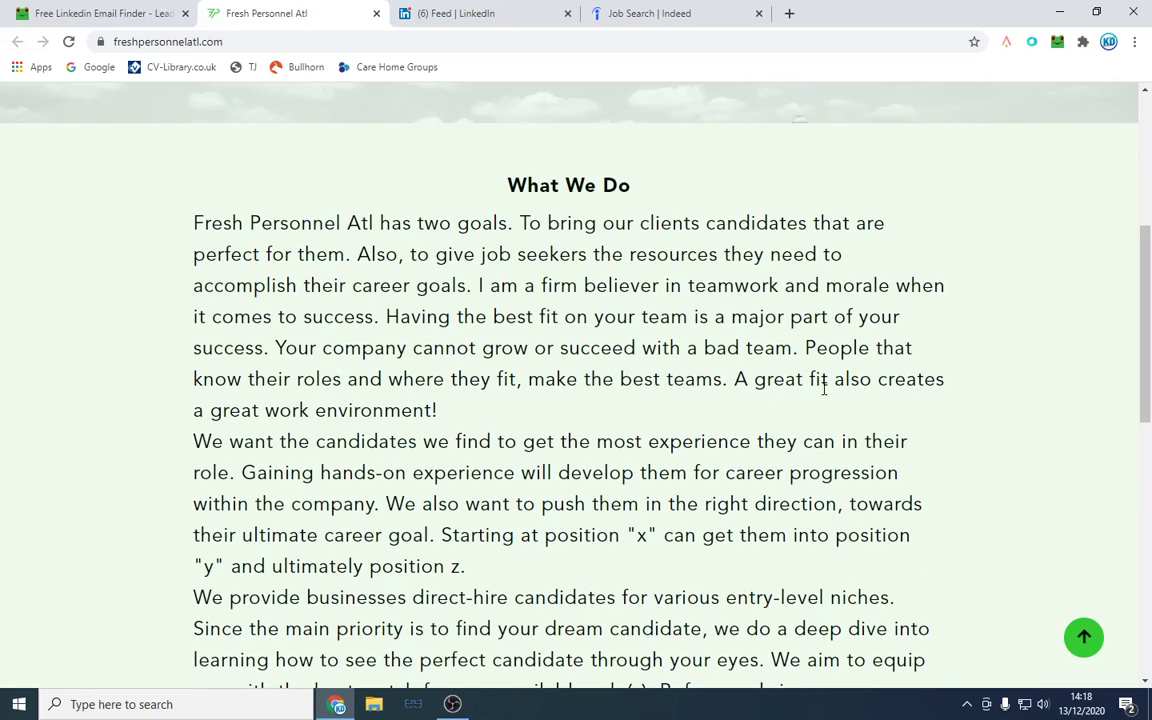
scroll(823, 390, up, 4)
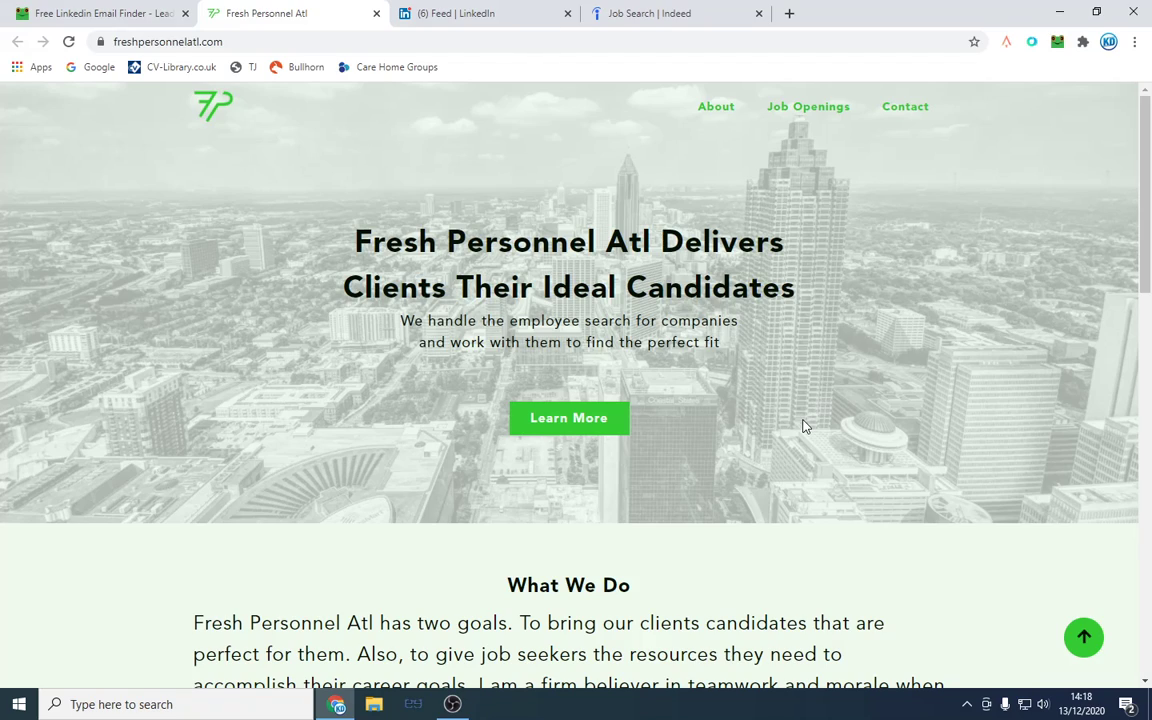
click(60, 12)
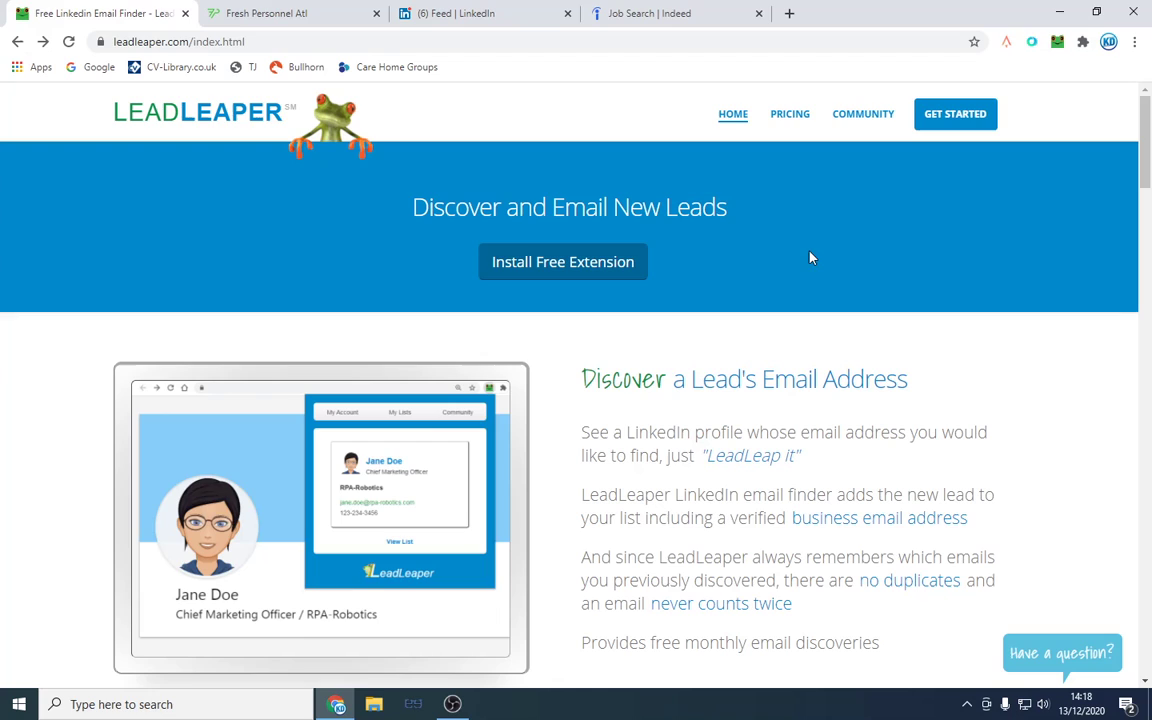
Step: Show LeadLeaper pricing, highlighting the Free plan's 100 and Professional plan's 3,000 monthly credits
click(791, 120)
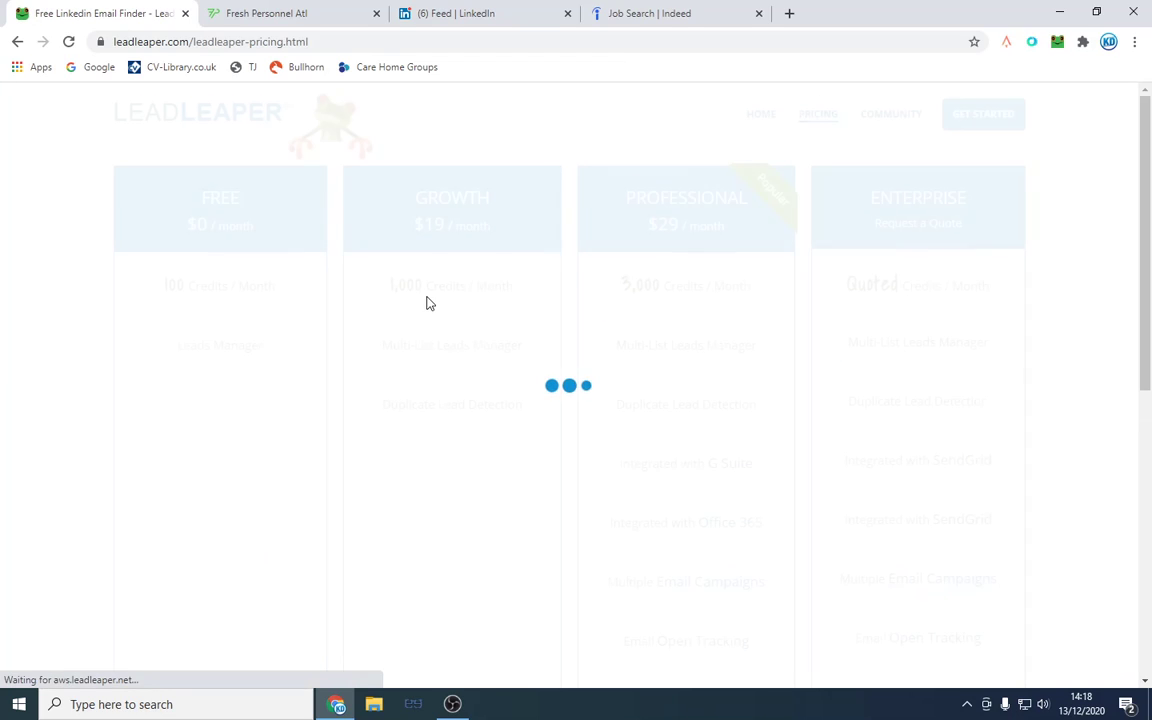
drag(165, 285, 278, 280)
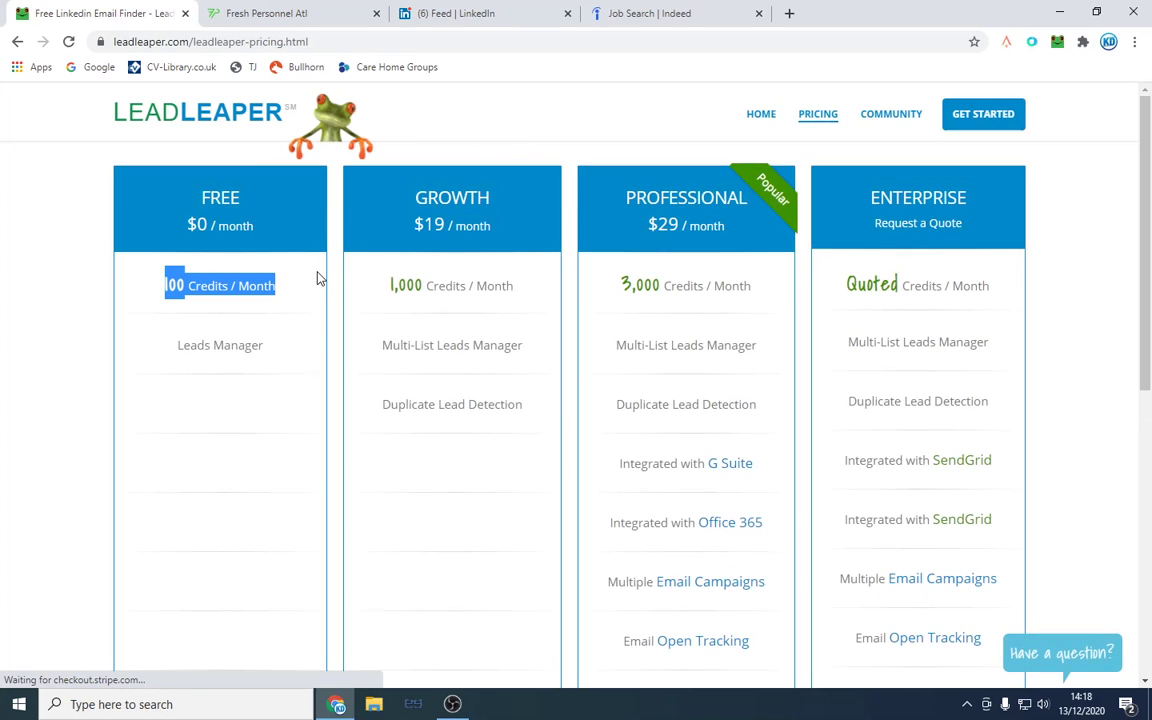
click(318, 278)
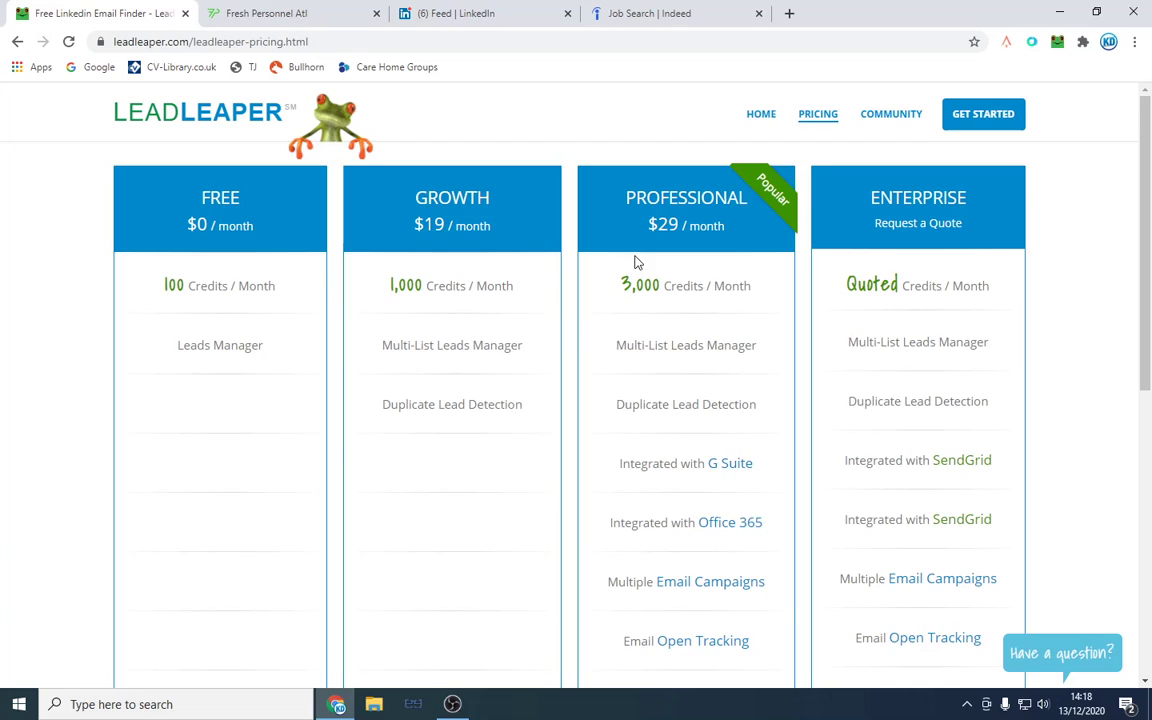
drag(555, 252, 770, 287)
click(770, 287)
Step: Search Indeed for 'nurse' jobs, correcting the mistyped 'nurser' keyword
click(678, 8)
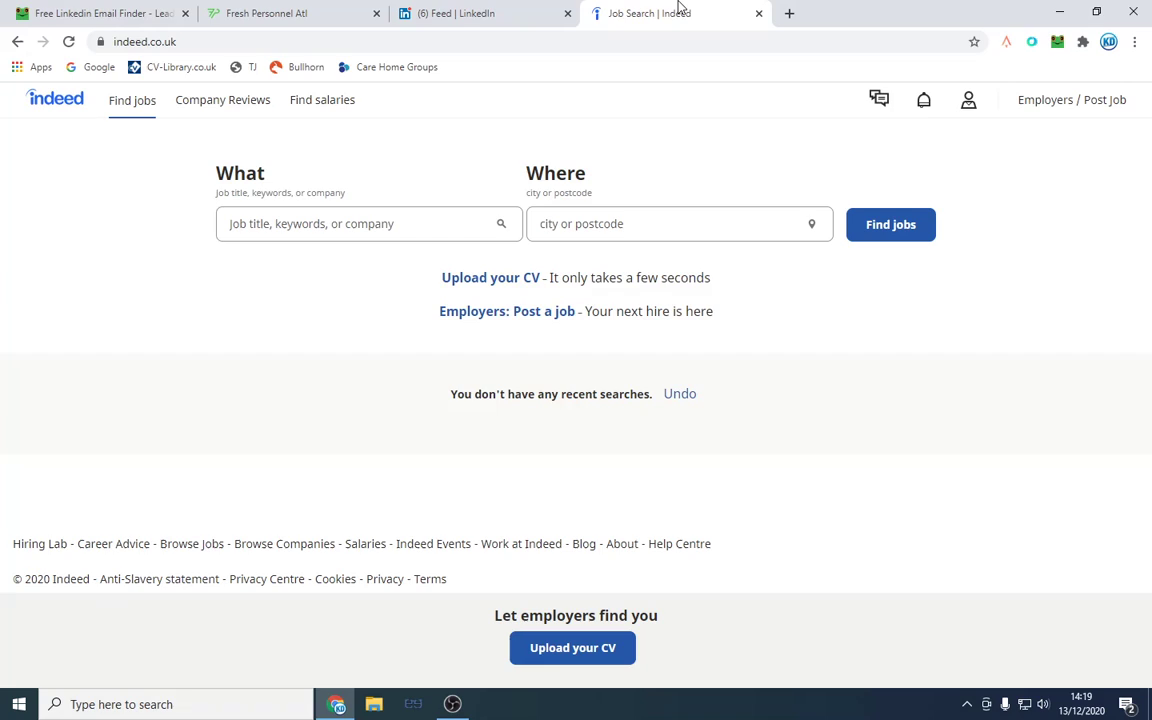
click(370, 236)
text(nurser)
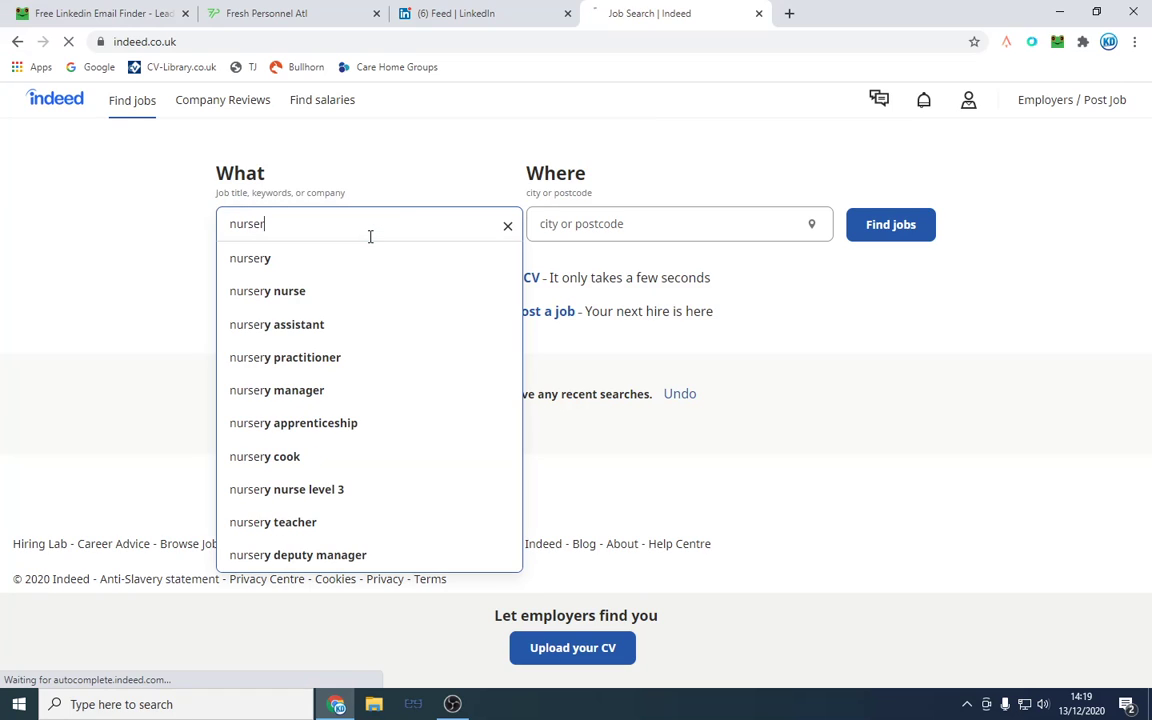
key(Return)
click(278, 198)
key(BackSpace)
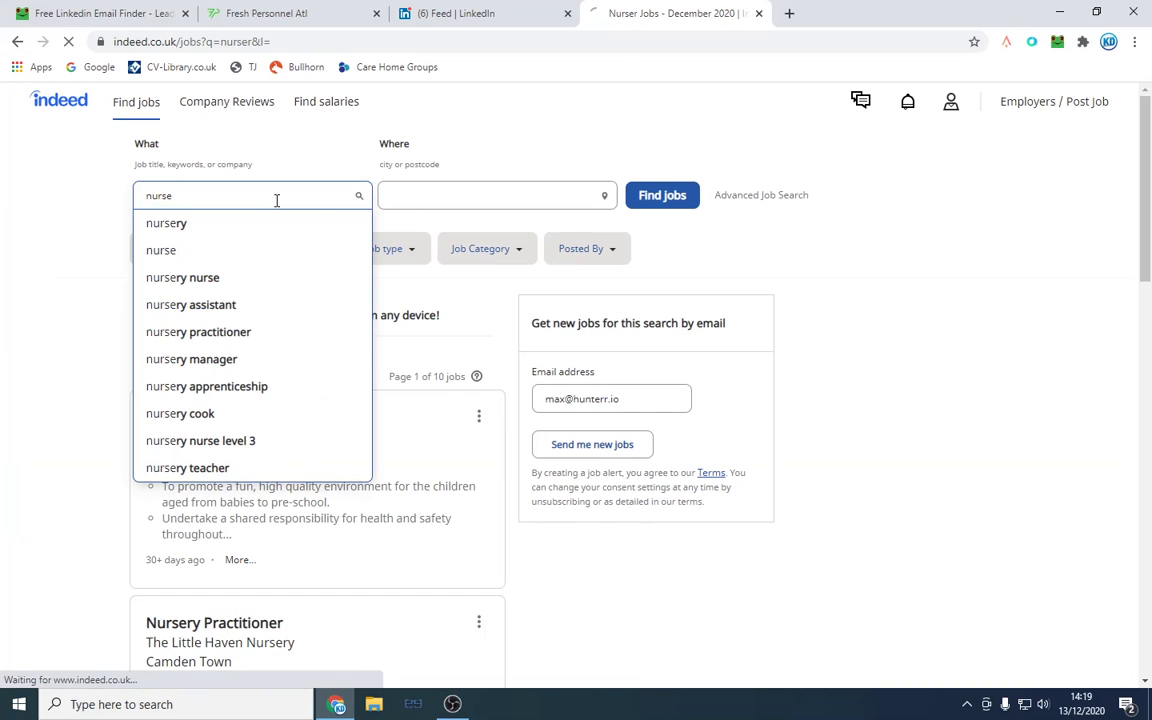
key(Return)
Step: Open the Nurse Night Coordinator job from the nurse search results
scroll(463, 378, down, 4)
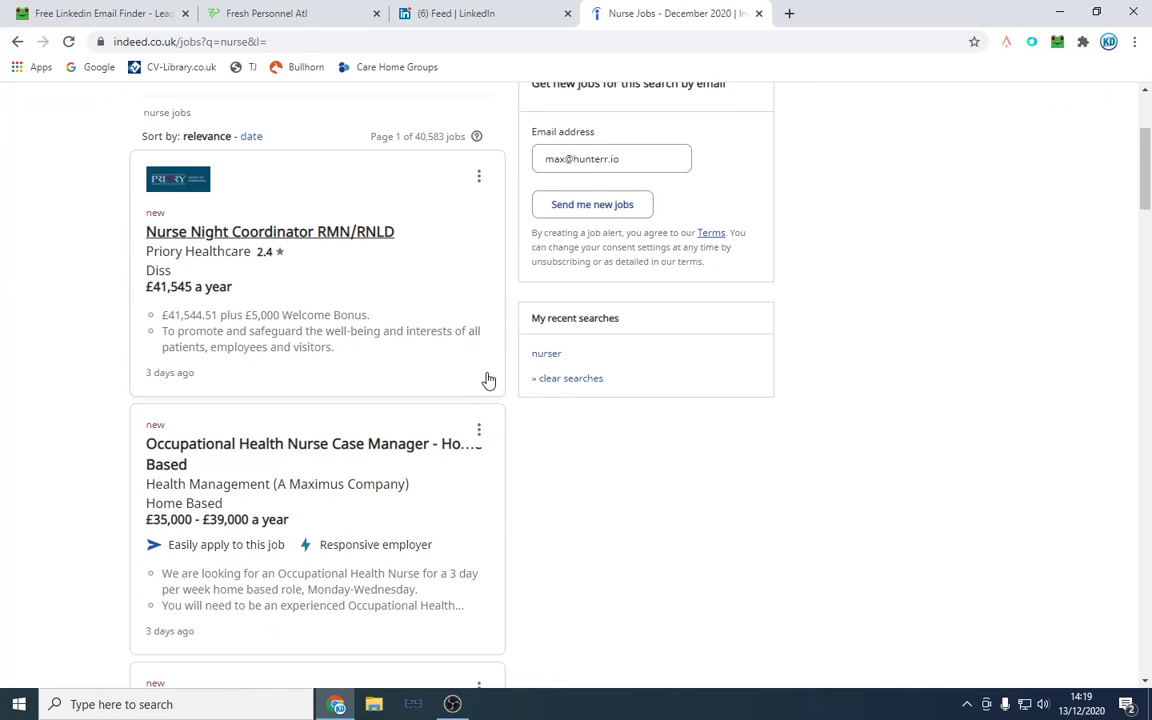
scroll(283, 509, down, 9)
scroll(283, 509, up, 9)
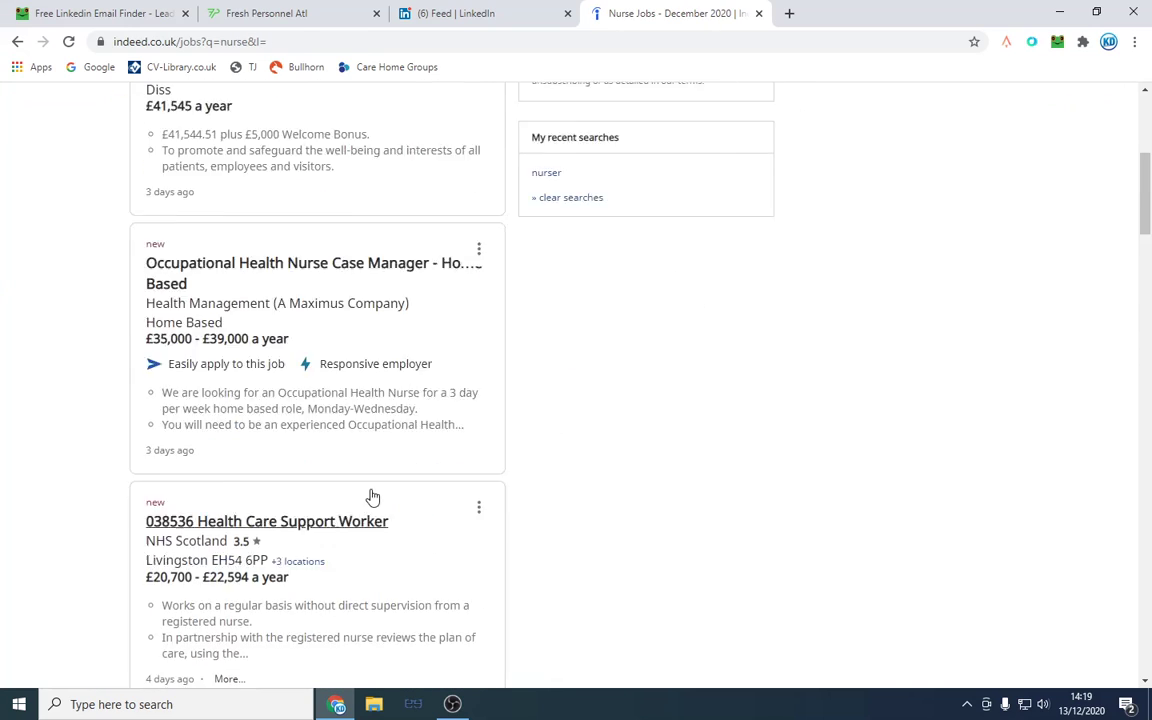
click(370, 298)
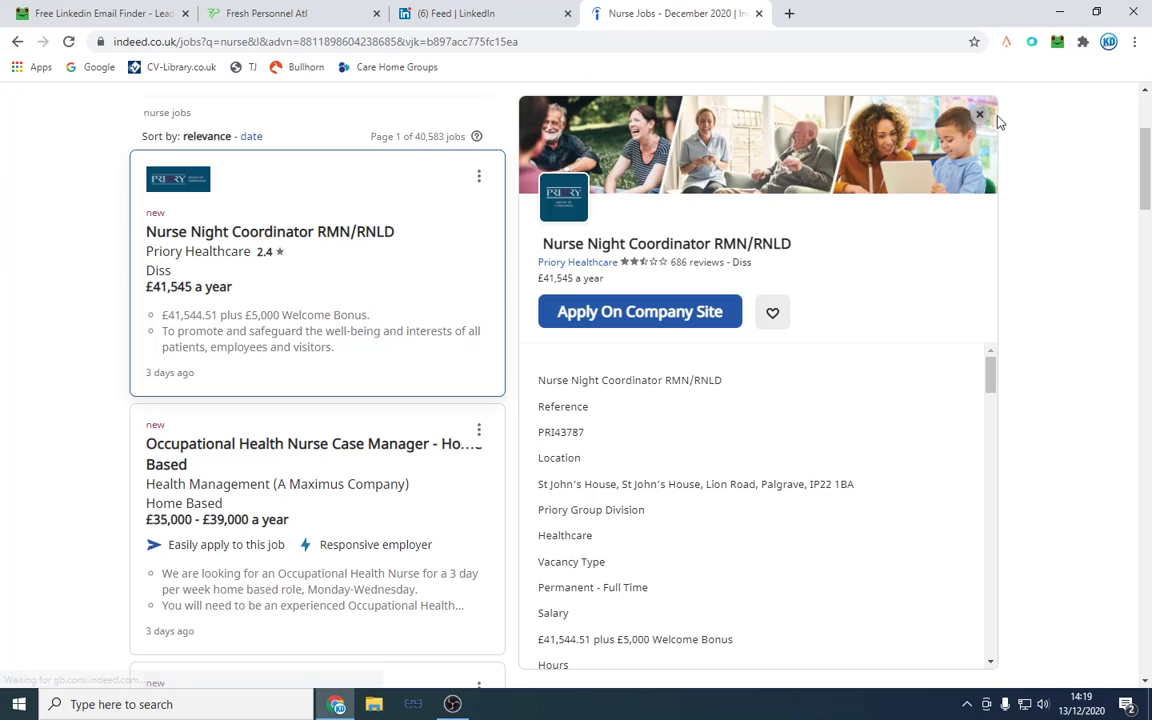
Step: Open the Priory Healthcare company page in a new tab and select the Priory Group name
right_click(591, 265)
click(623, 277)
click(825, 13)
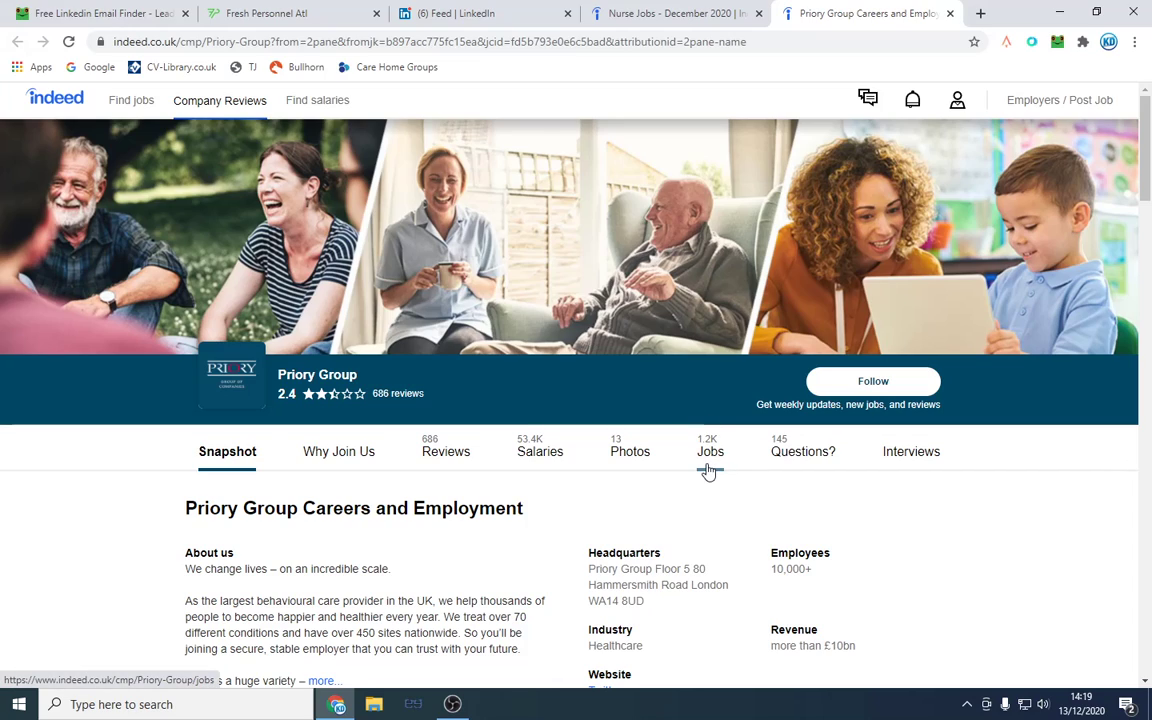
drag(278, 374, 357, 375)
right_click(323, 375)
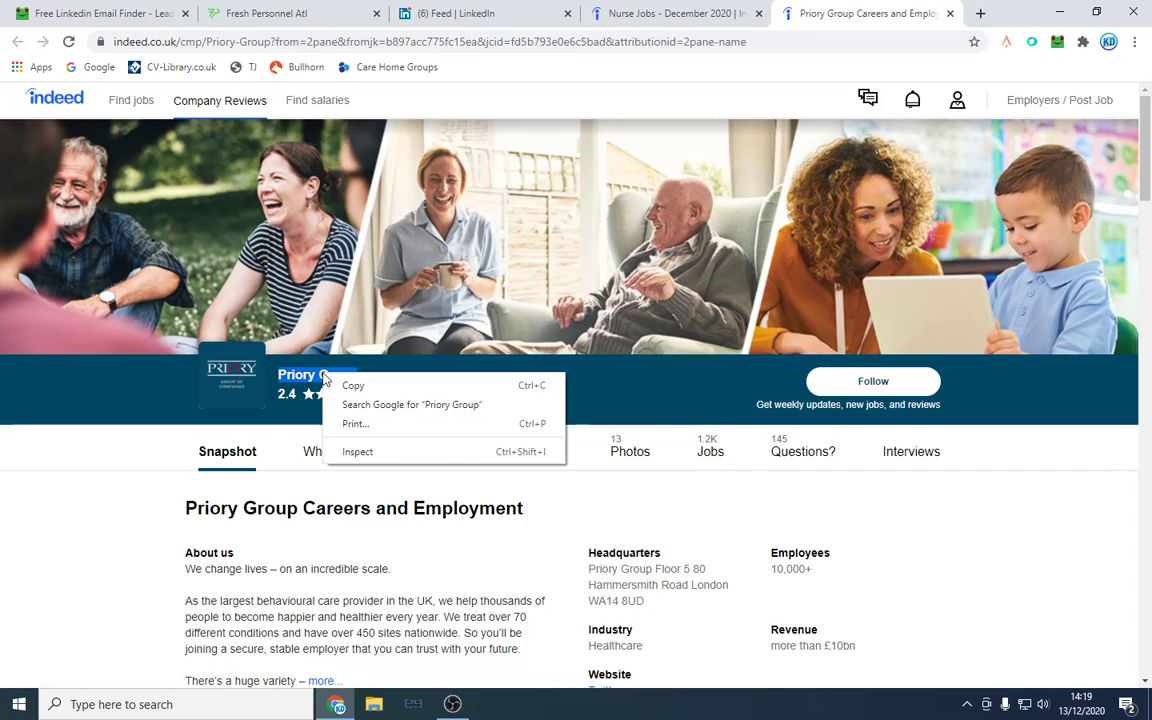
Step: Search Google for 'Priory Group linkedin'
click(384, 405)
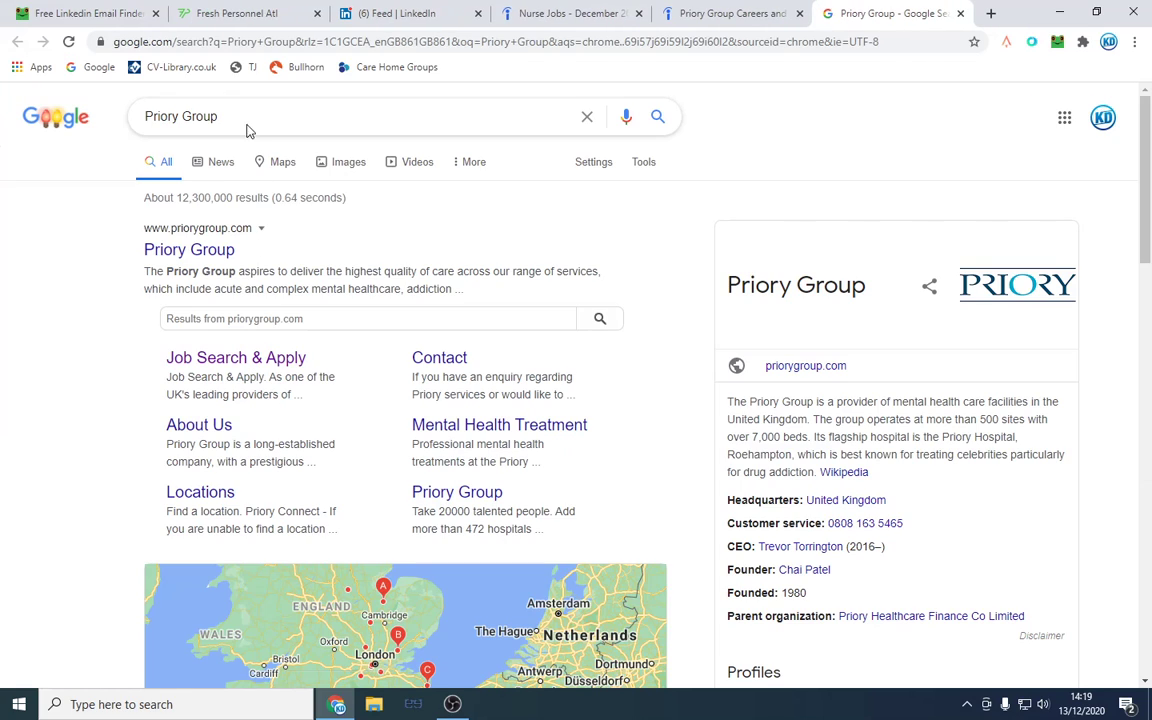
click(247, 123)
text(linkedin)
key(Return)
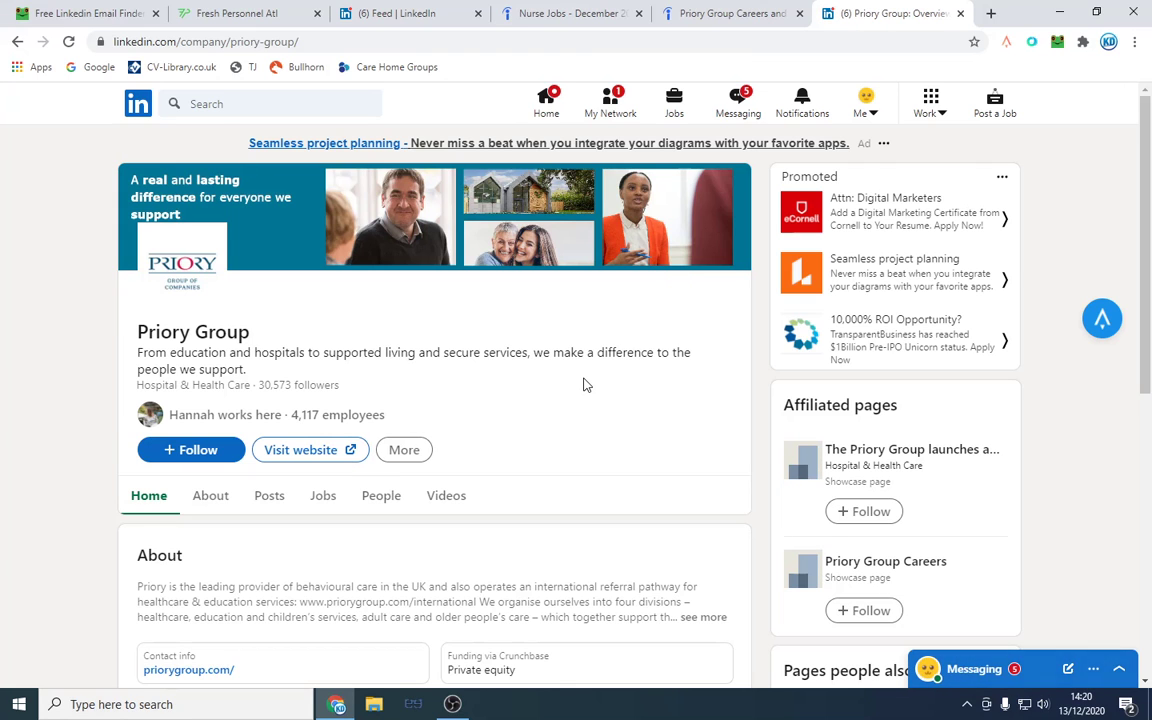
Step: Search Priory Group's LinkedIn employee list for 'recruitment'
scroll(586, 385, down, 2)
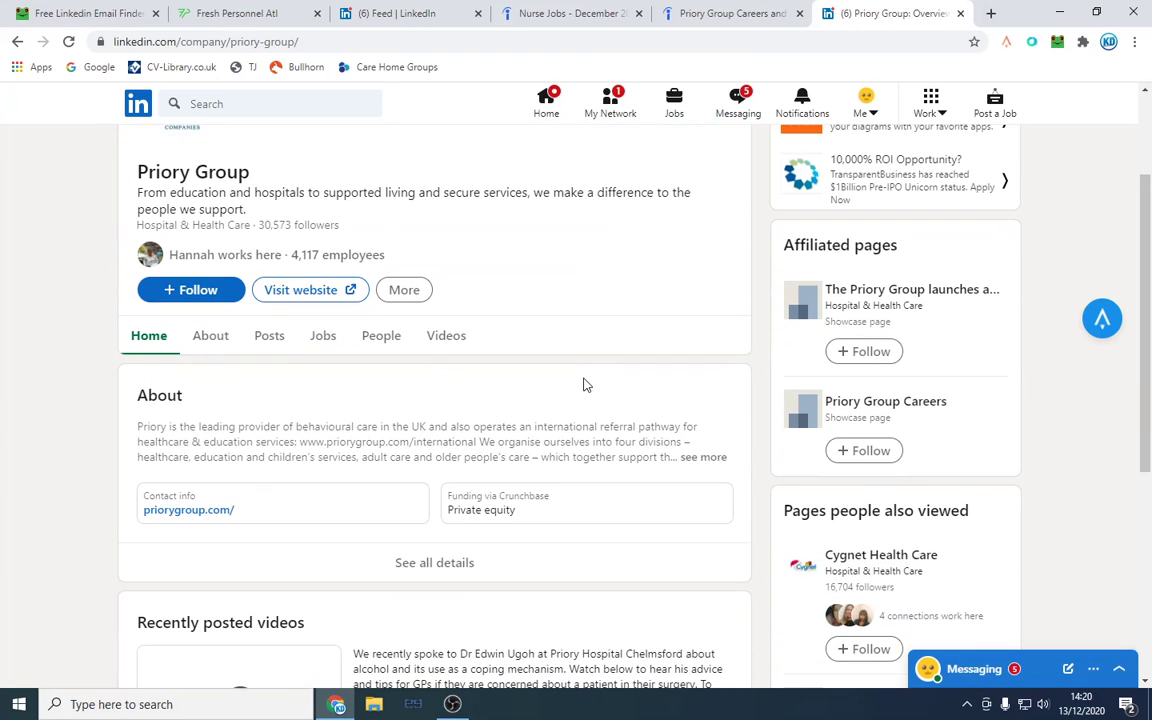
click(379, 336)
scroll(509, 347, down, 2)
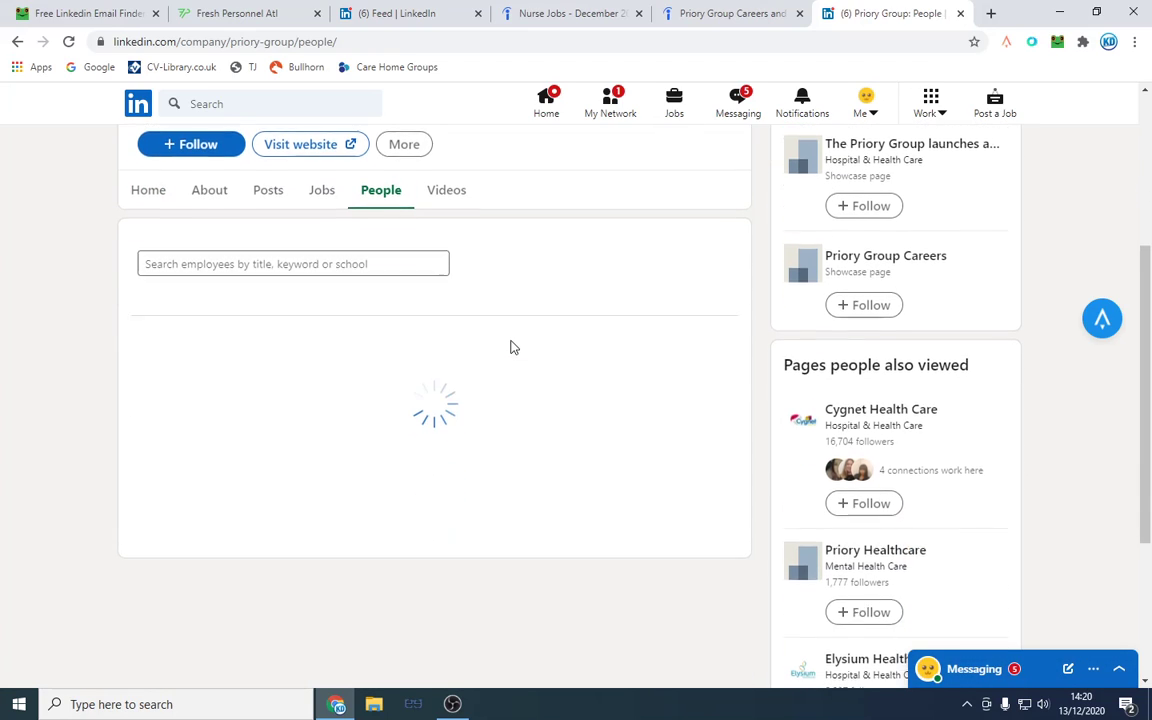
click(305, 272)
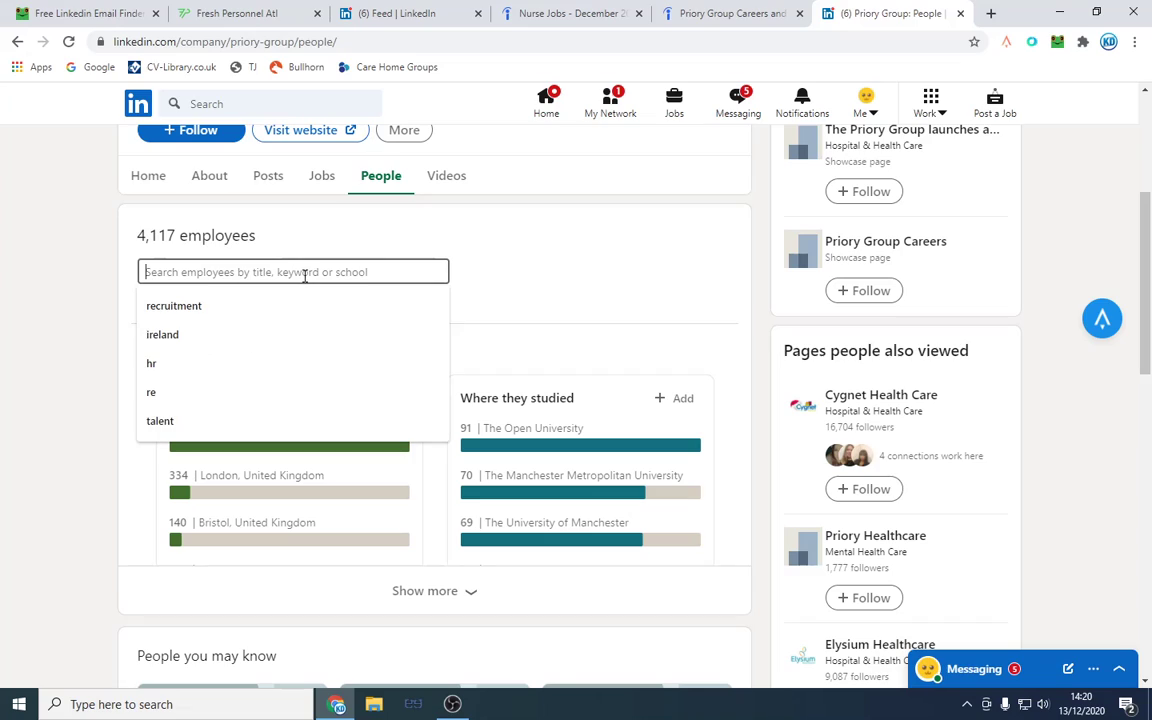
text(recruitmn)
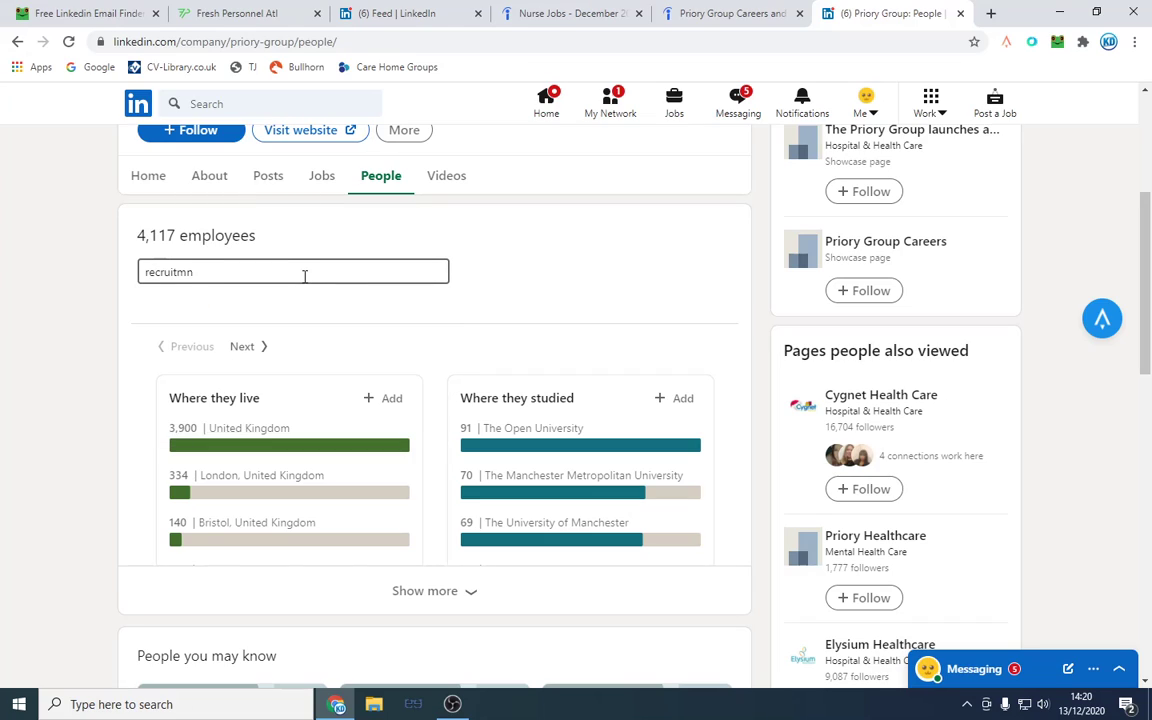
key(BackSpace)
text(ent)
key(Return)
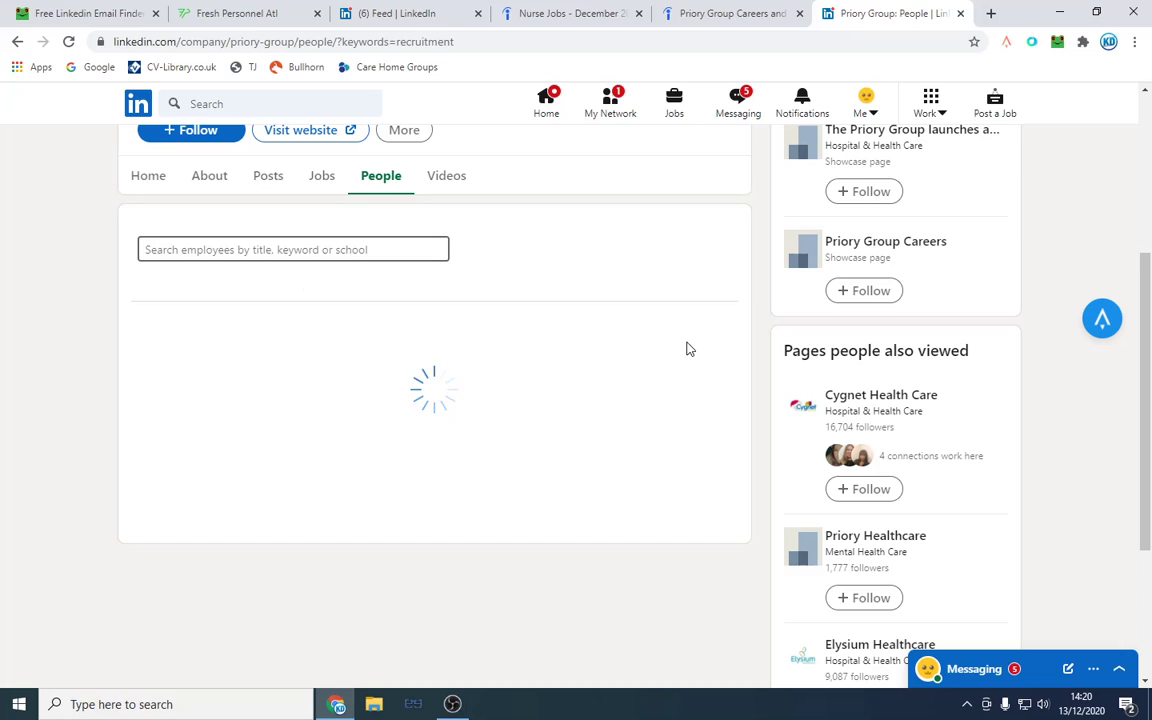
Step: Browse the recruitment results, highlighting a recruiter's '(Education South and Central)' title
scroll(610, 370, down, 3)
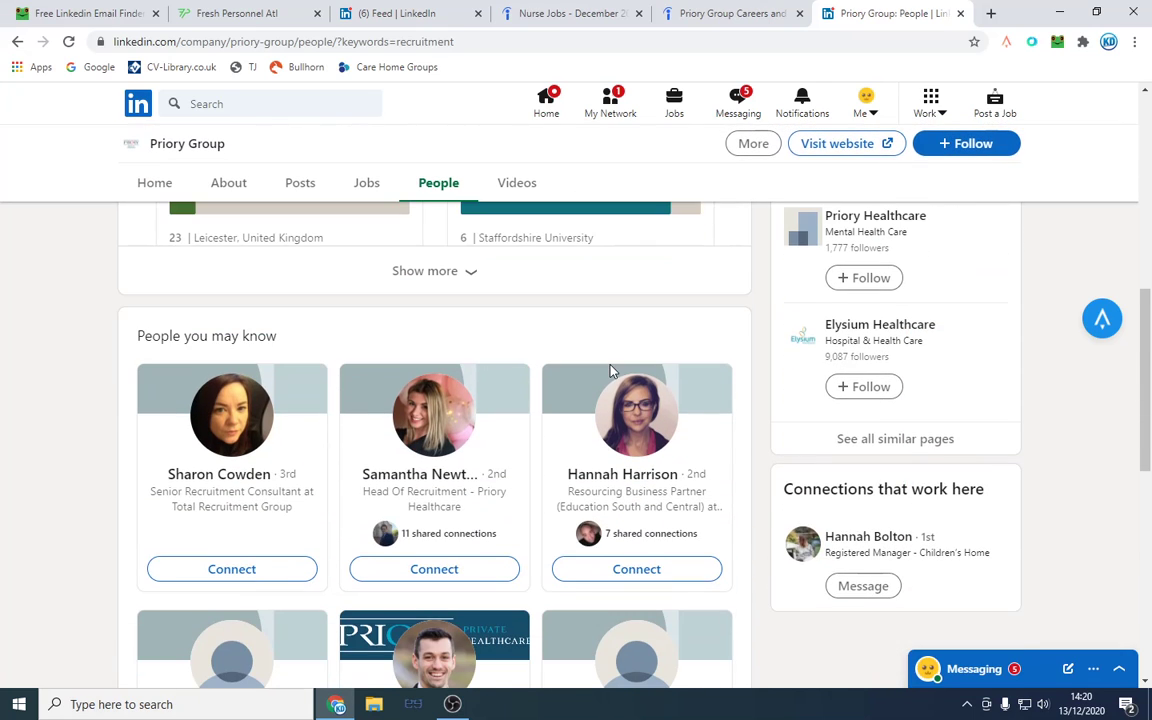
scroll(612, 369, down, 3)
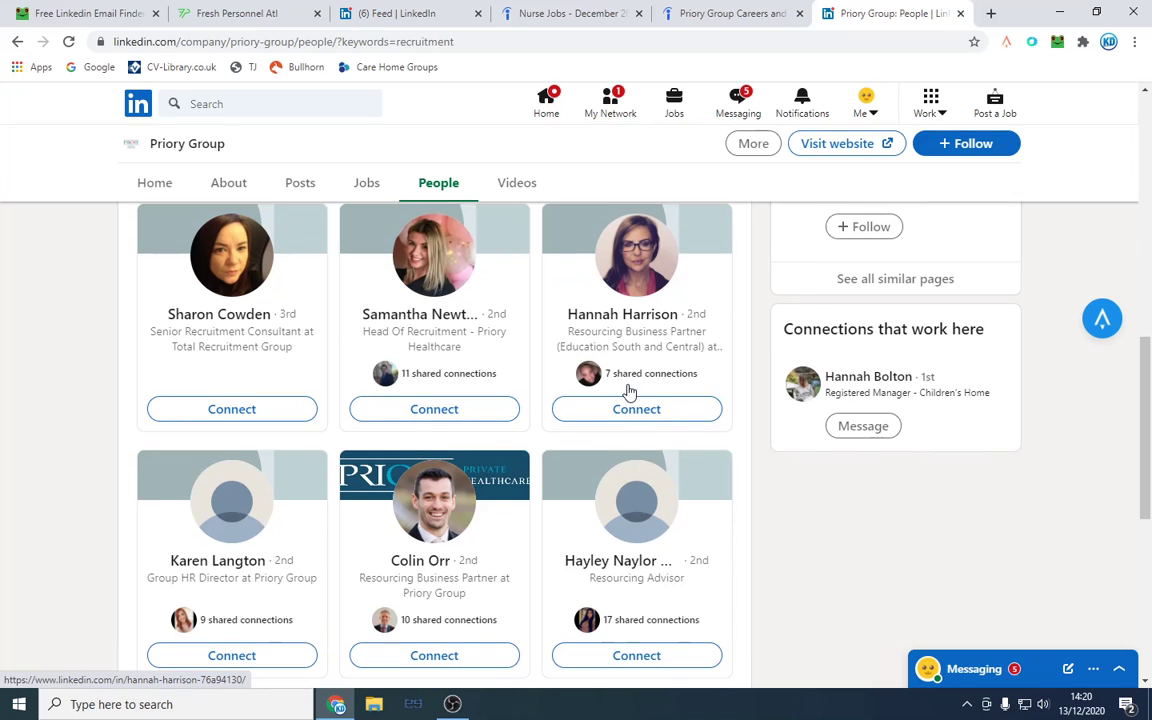
scroll(594, 406, down, 1)
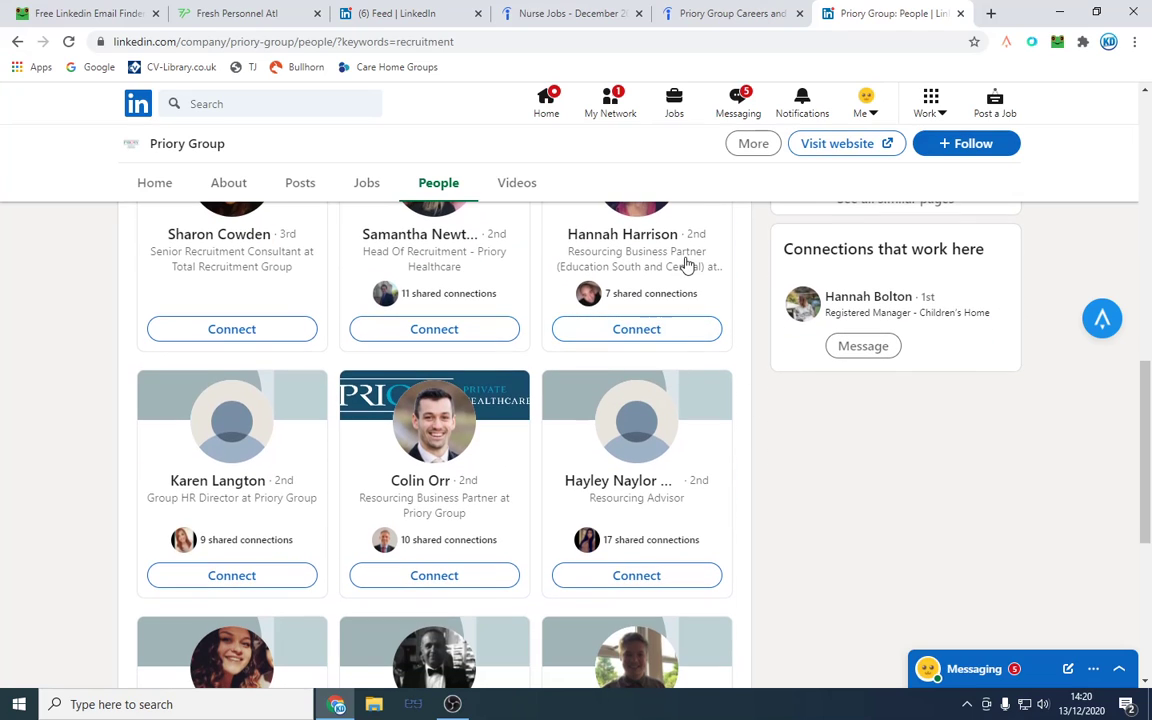
scroll(640, 430, down, 2)
scroll(600, 400, up, 3)
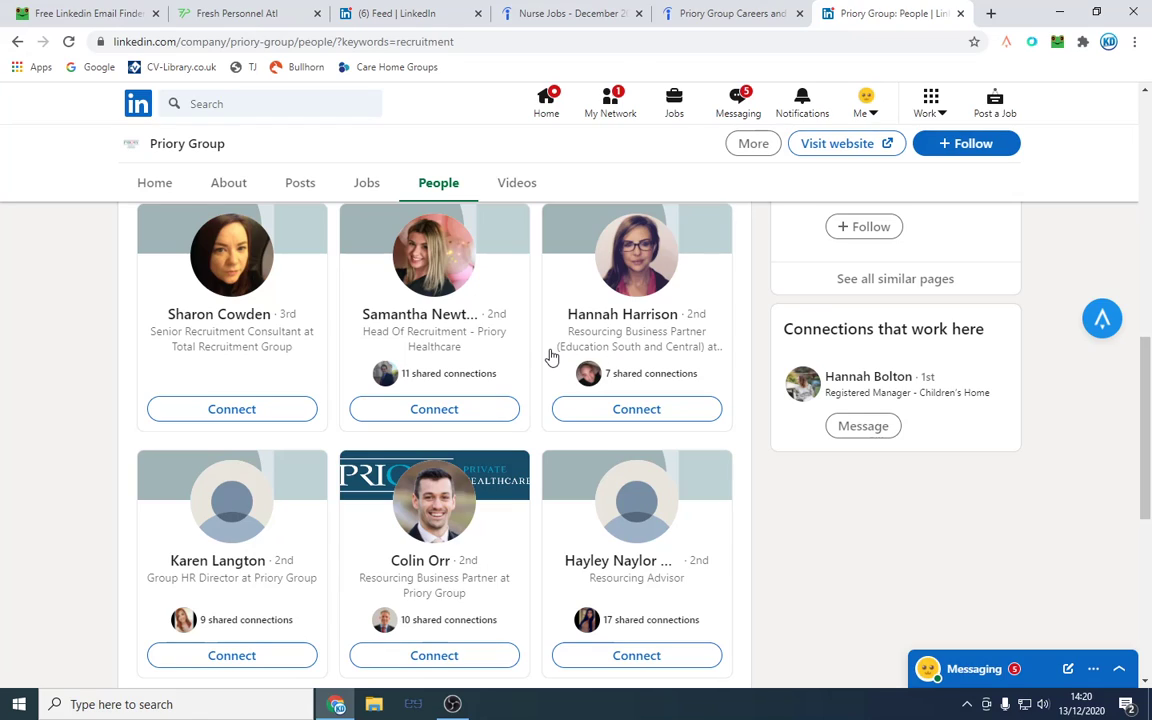
drag(555, 348, 703, 360)
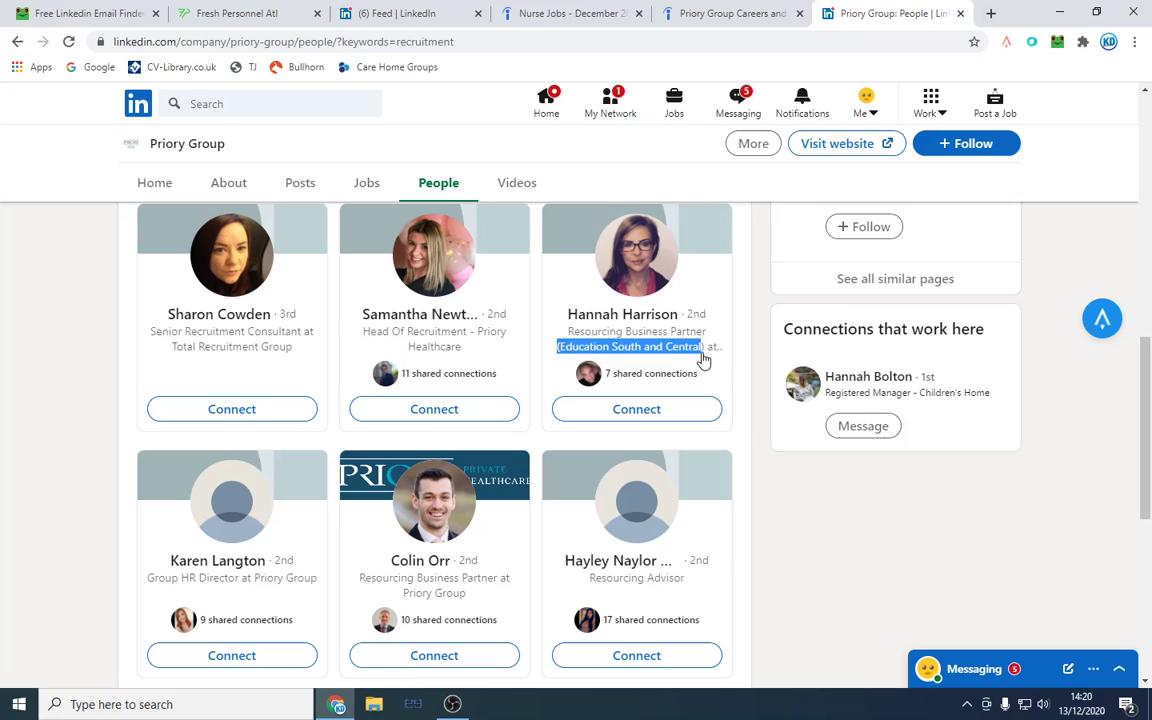
click(110, 332)
Step: Keep scrolling the recruitment results, highlighting another recruiter's headline
scroll(301, 432, down, 3)
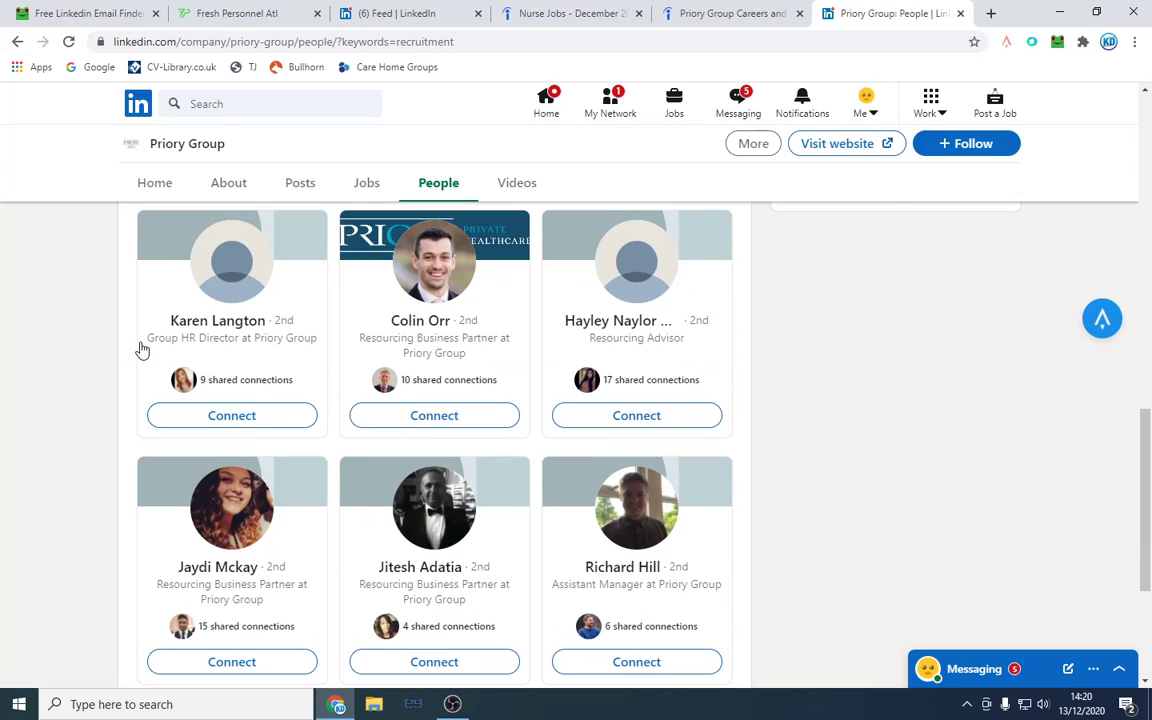
drag(355, 339, 470, 360)
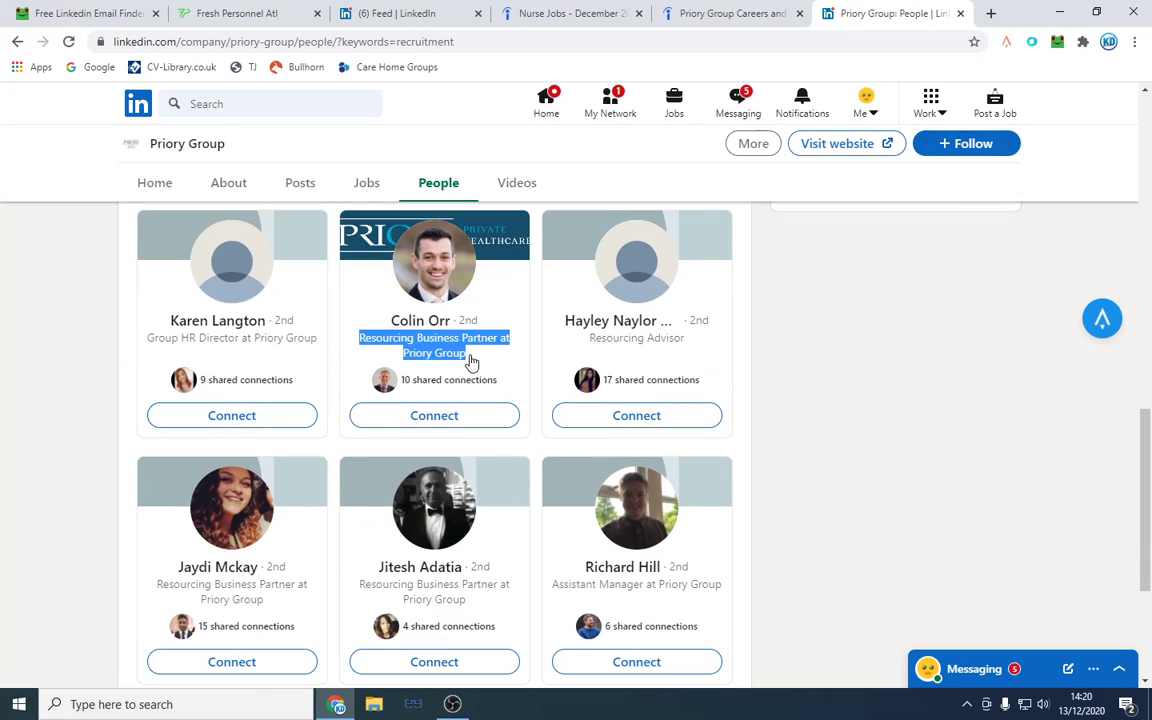
click(63, 338)
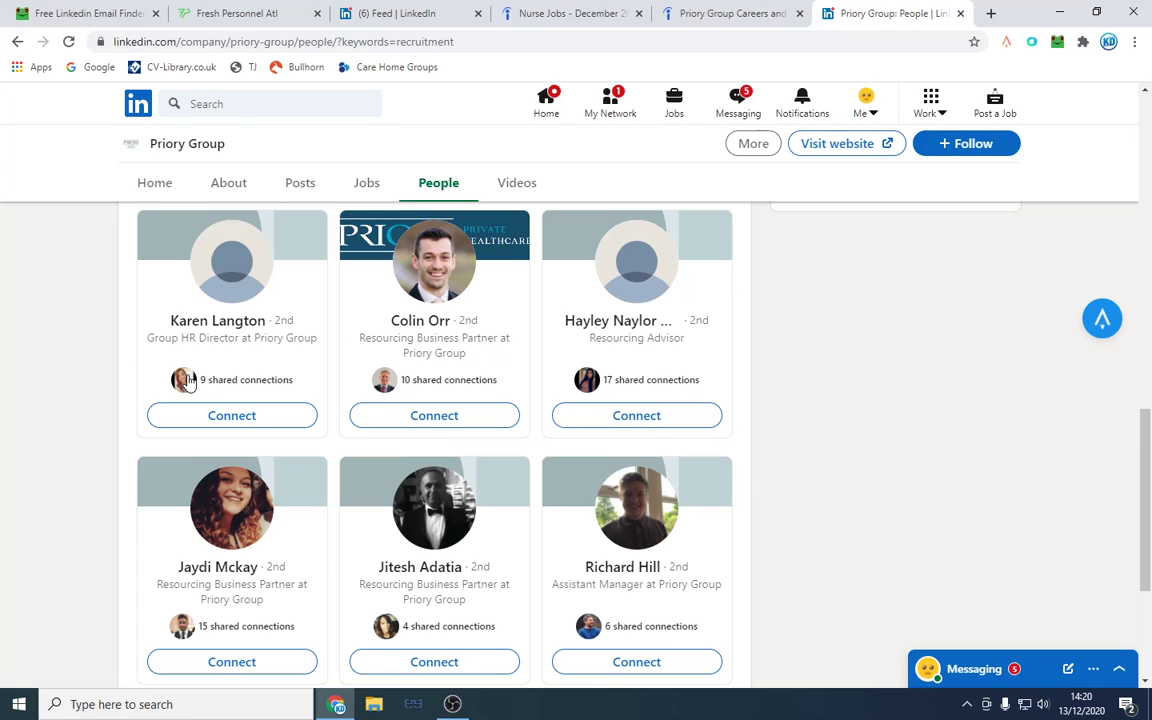
scroll(185, 370, down, 3)
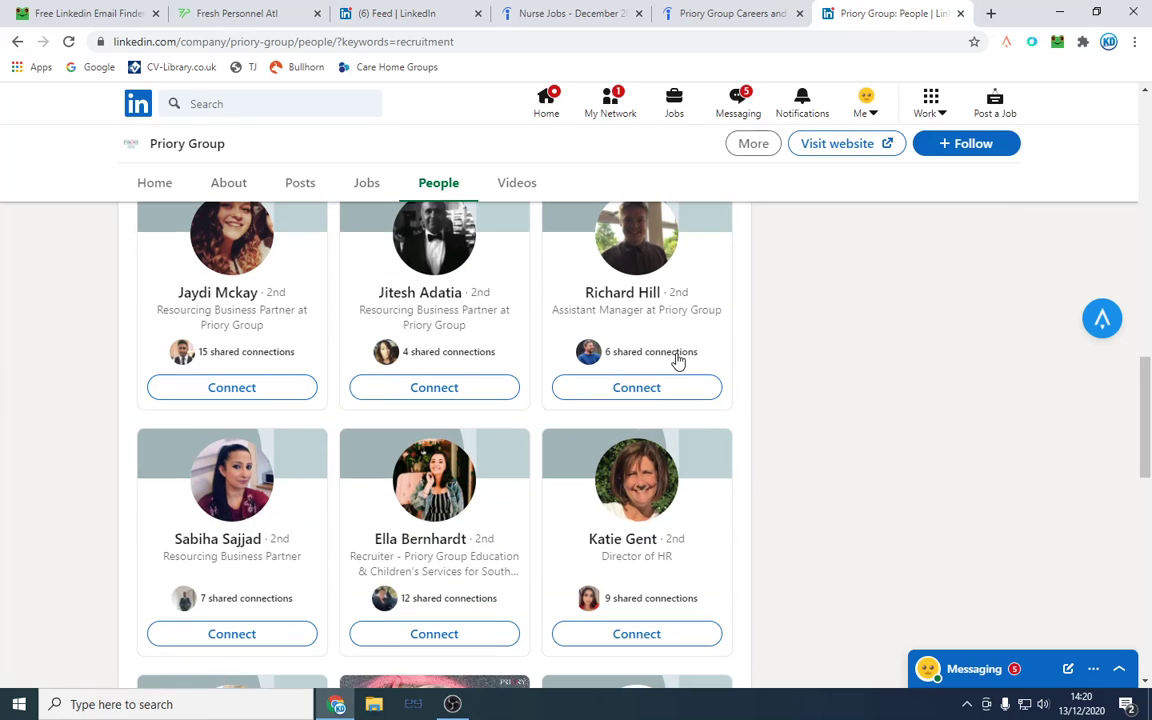
scroll(398, 485, down, 3)
scroll(390, 481, up, 12)
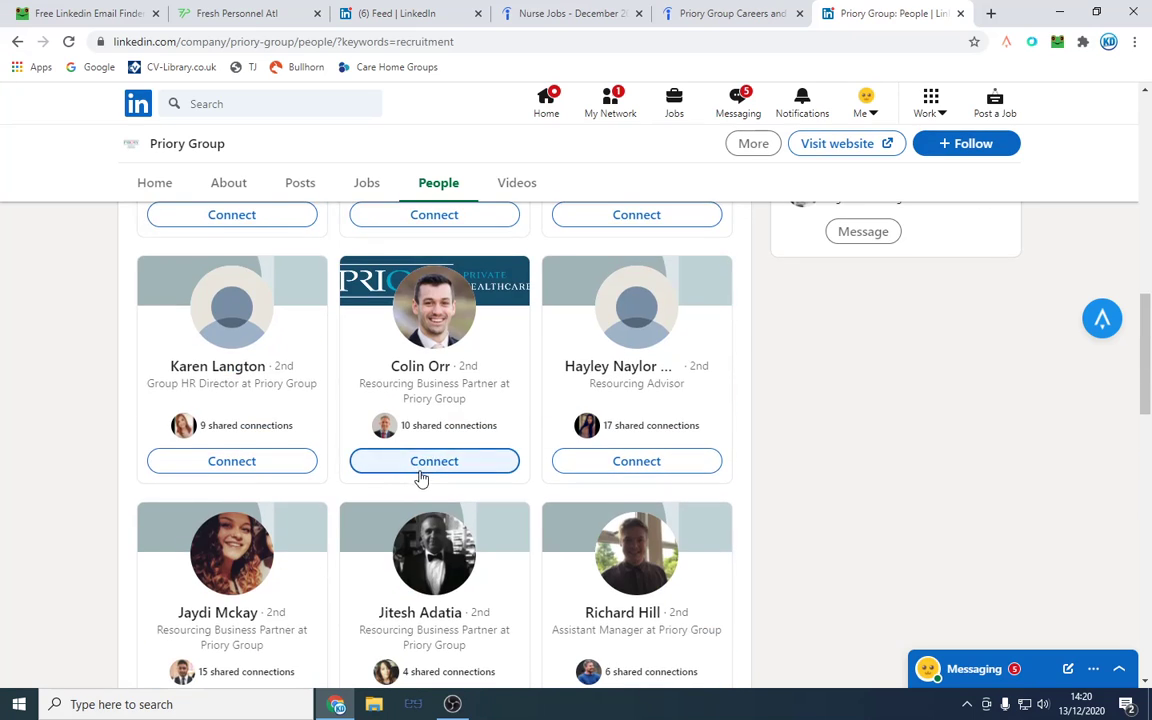
scroll(442, 483, down, 3)
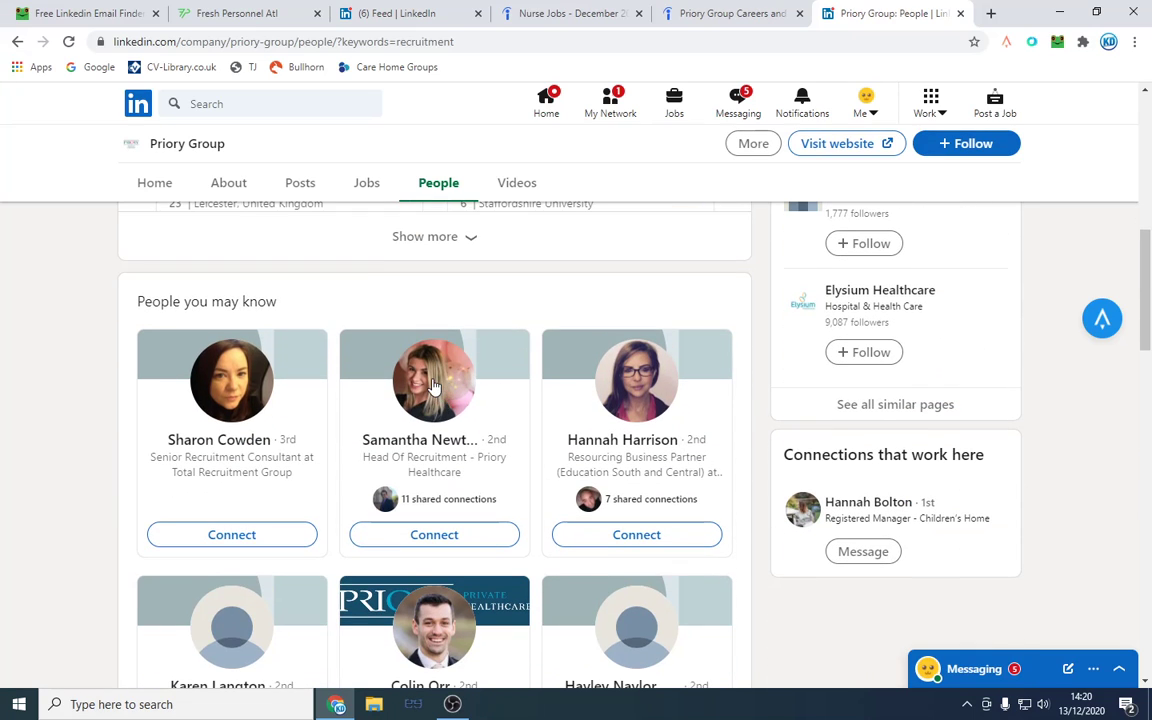
click(392, 352)
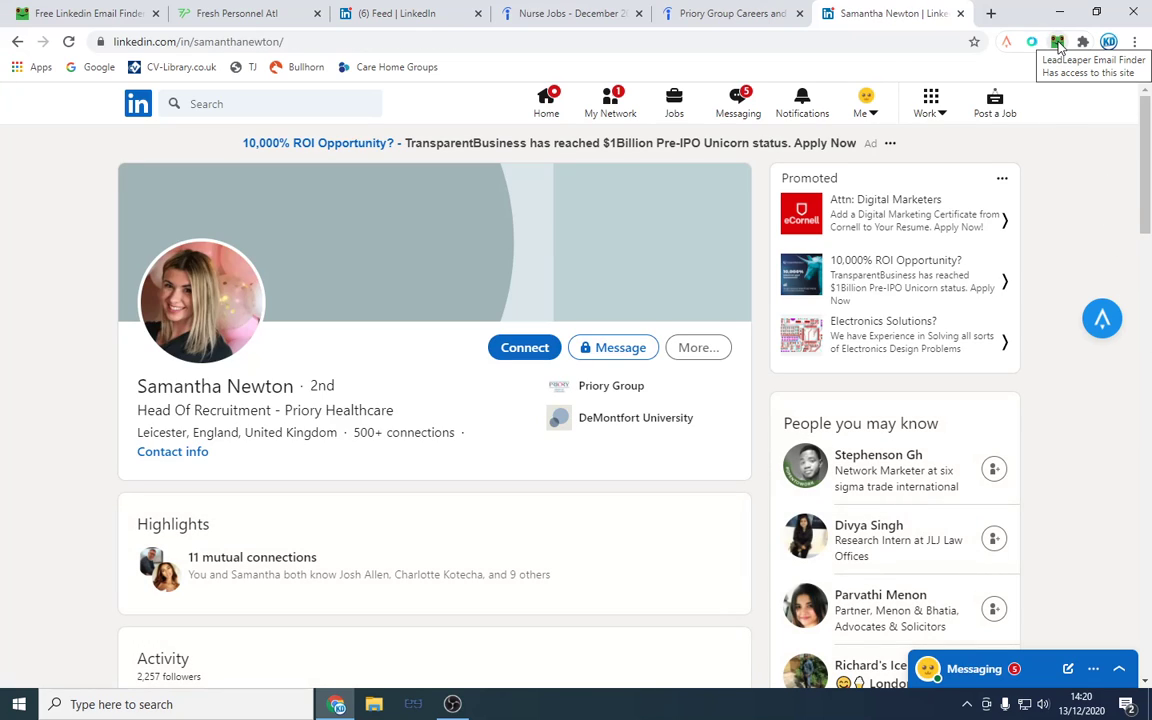
click(1057, 43)
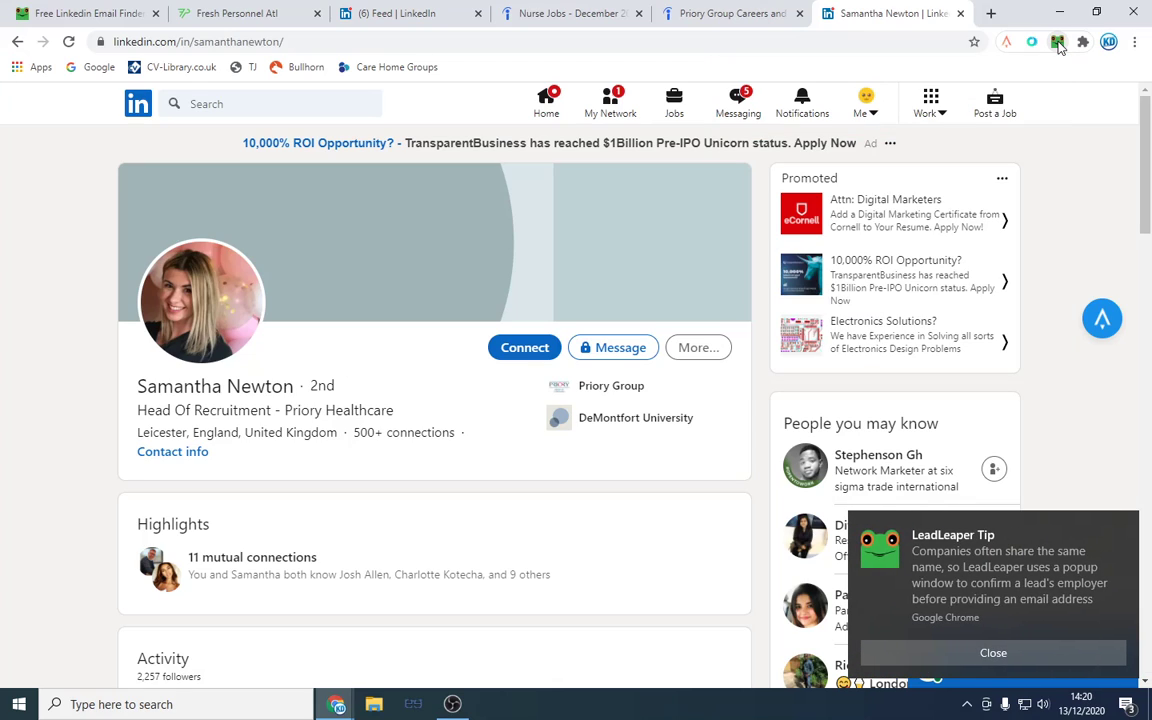
click(1072, 652)
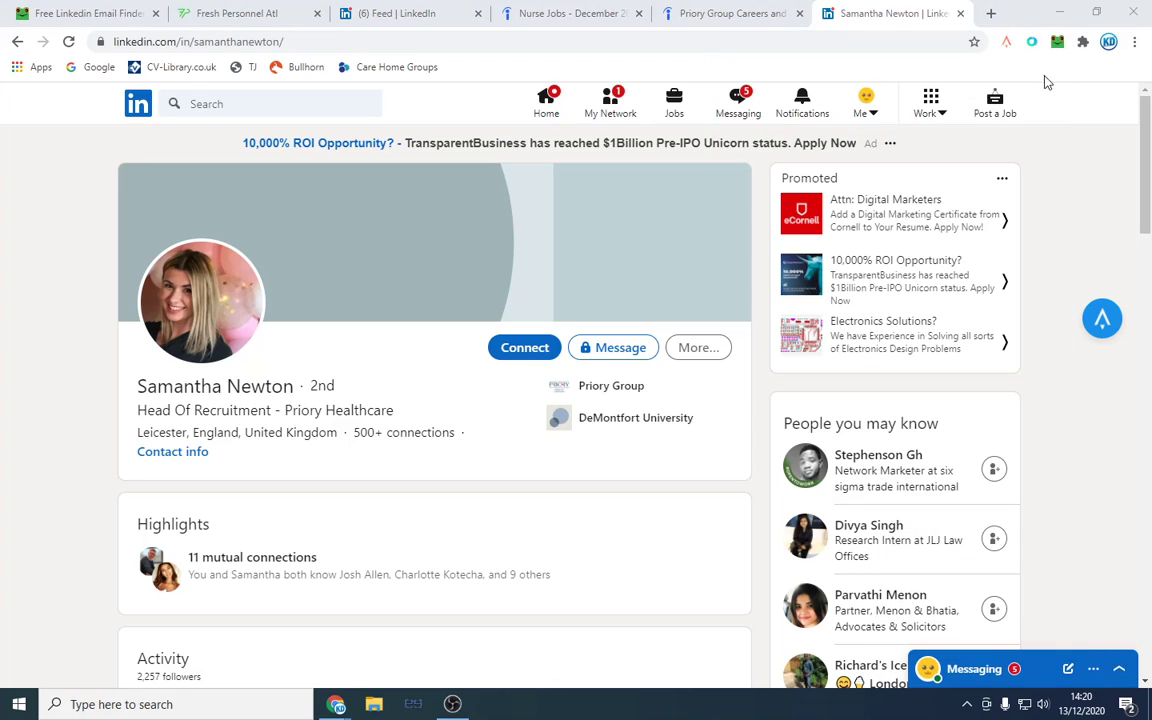
click(1057, 41)
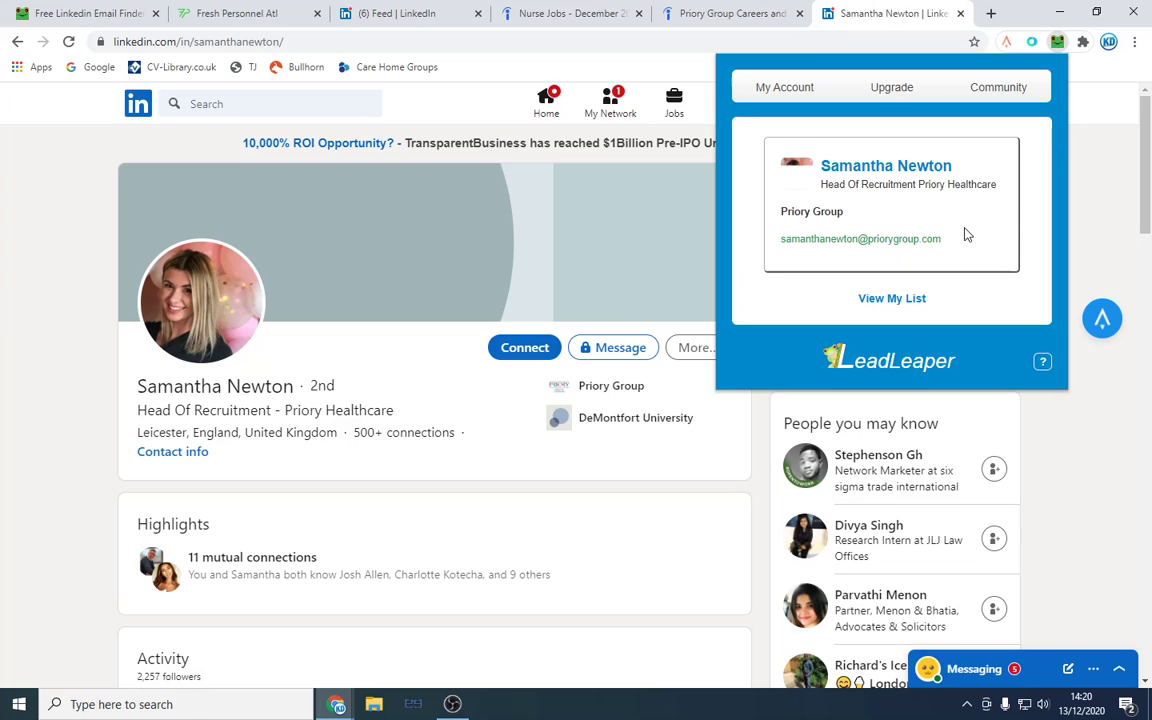
Step: Copy the revealed work email and paste it into the address bar
drag(945, 240, 781, 242)
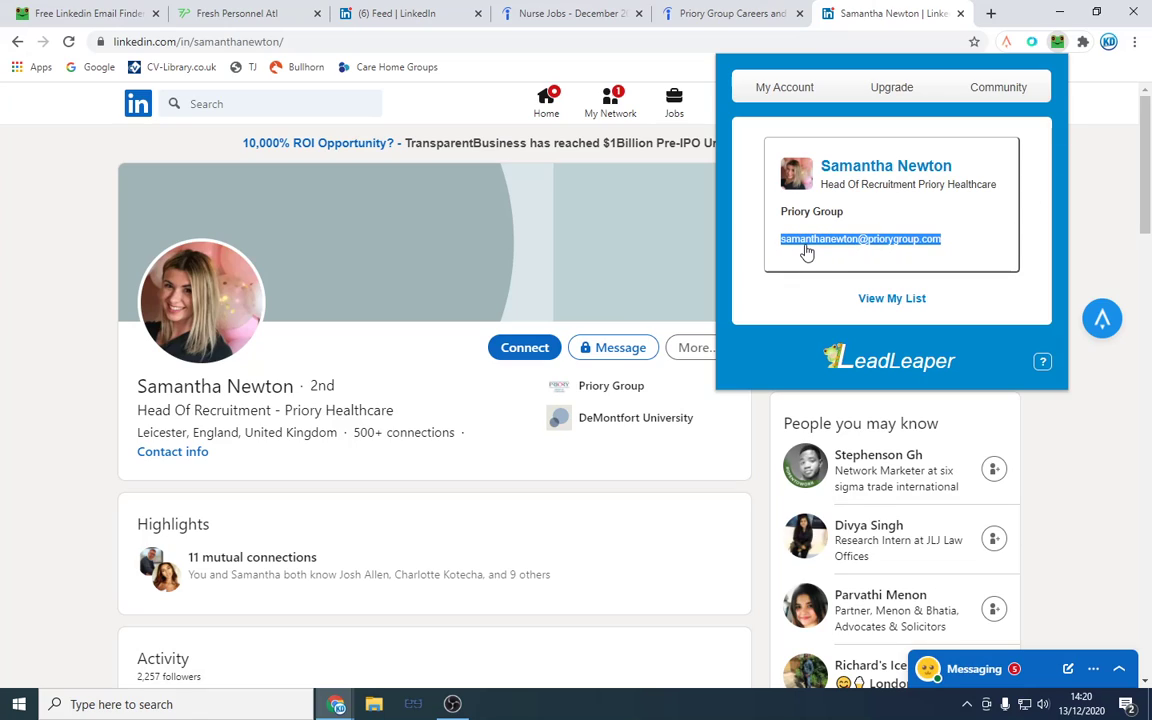
right_click(806, 250)
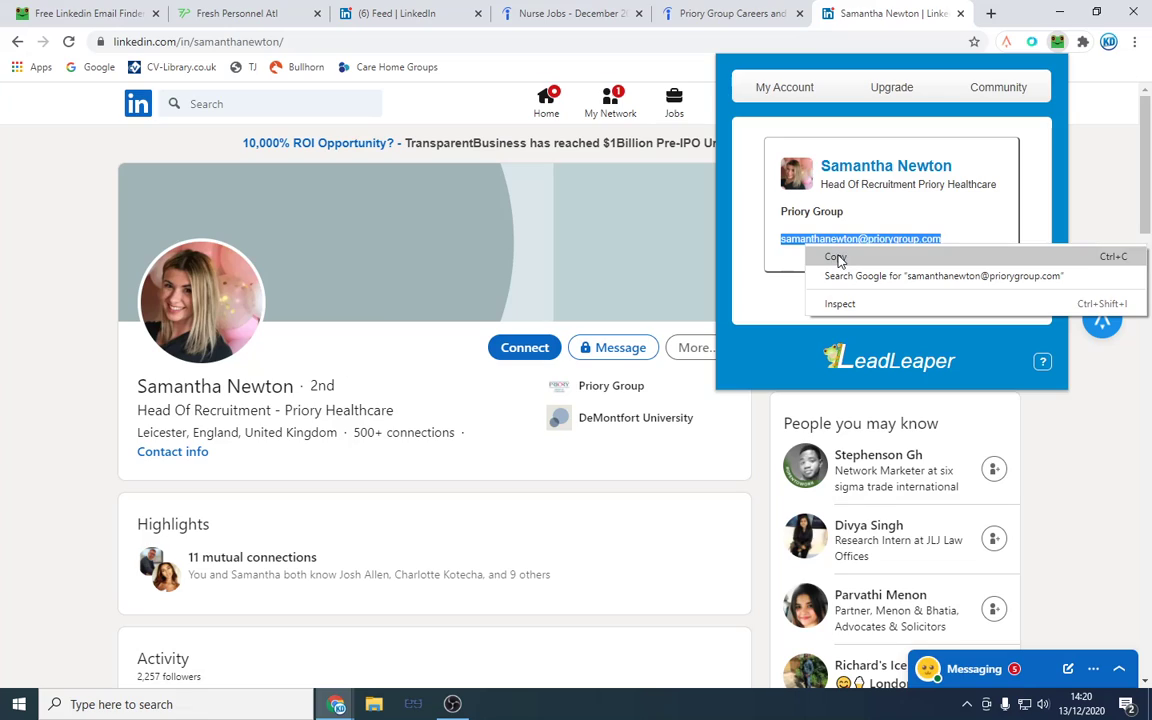
click(838, 258)
click(1080, 155)
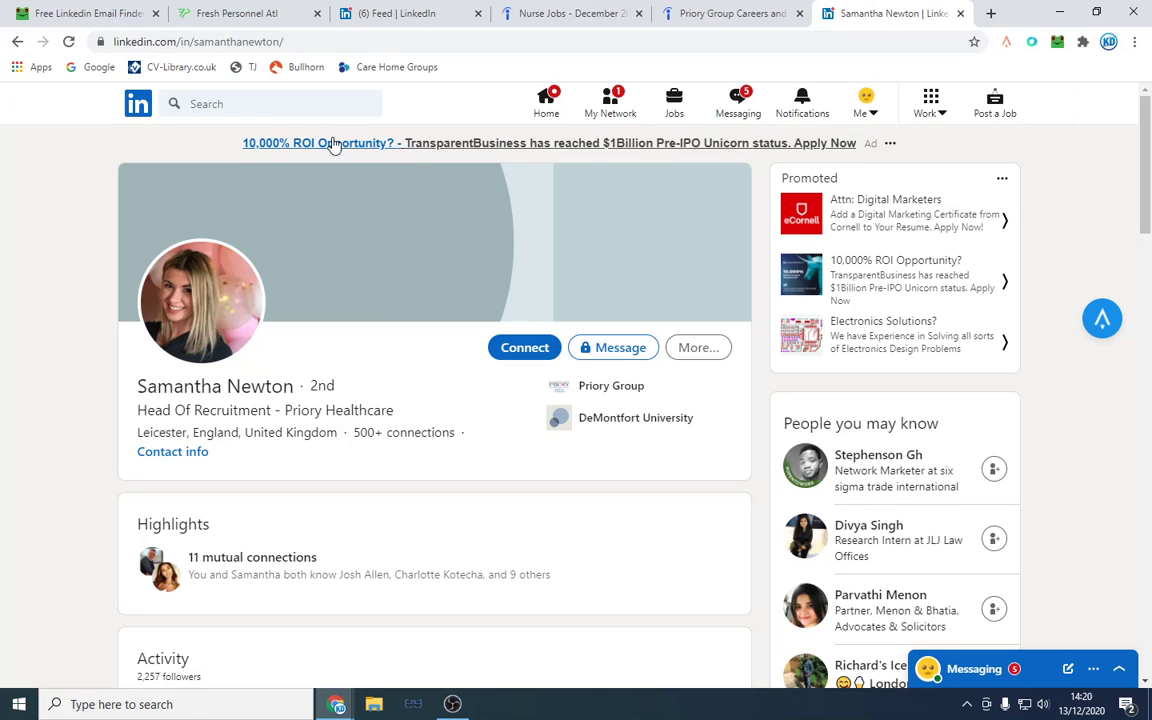
click(244, 42)
key(ctrl+v)
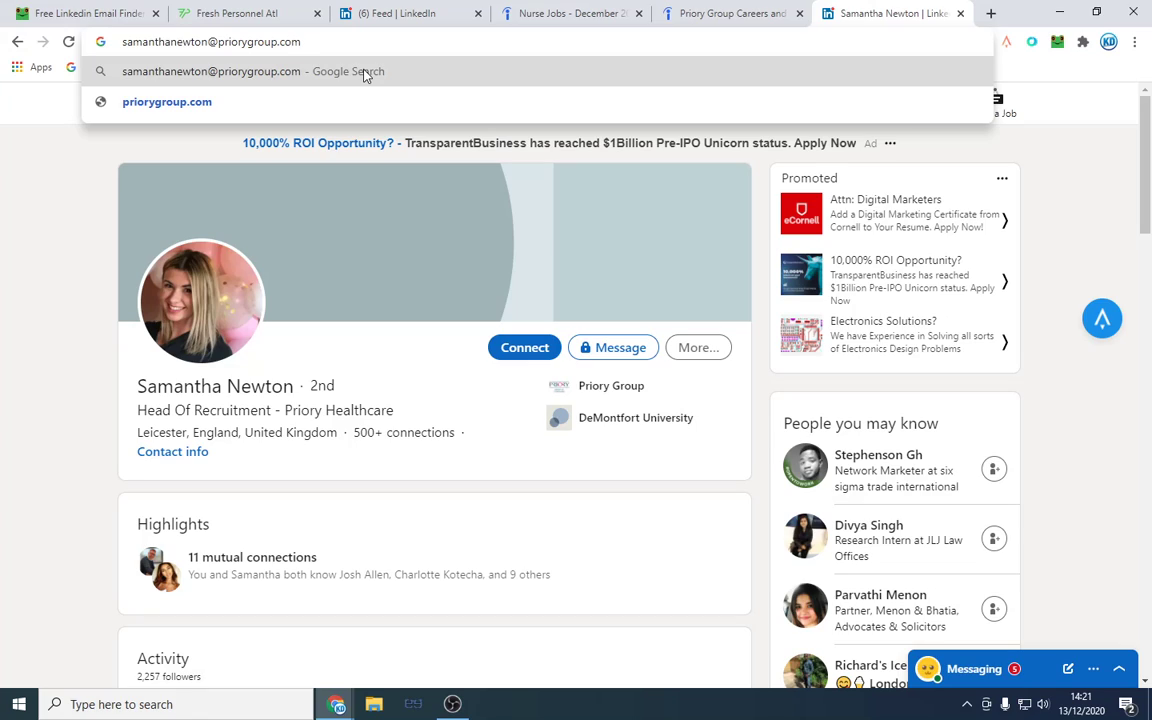
click(3, 248)
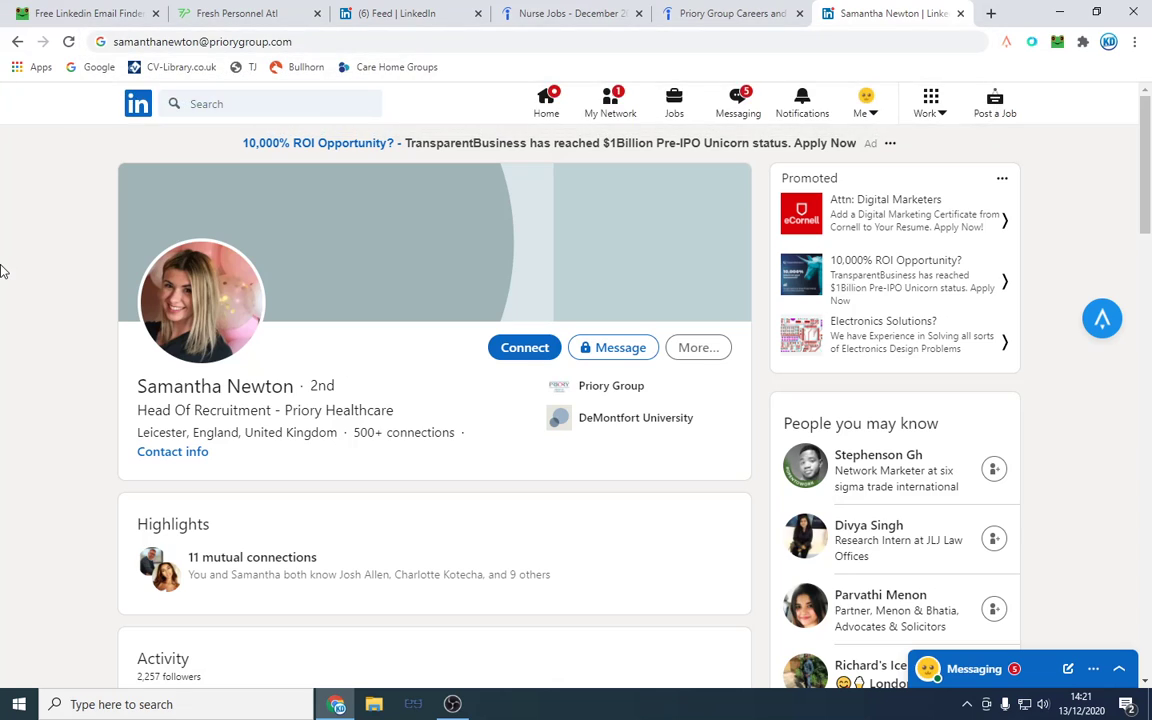
Step: Return to the Indeed nurse jobs results and go to page 2
click(530, 12)
scroll(391, 329, down, 13)
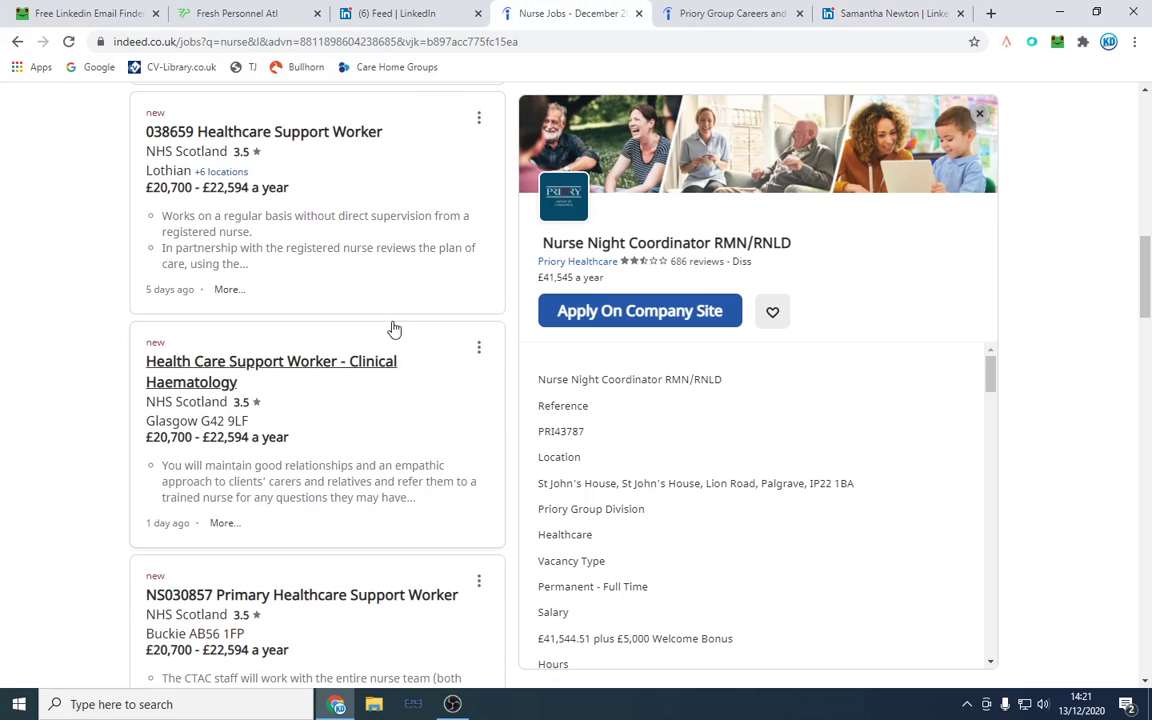
scroll(416, 347, down, 5)
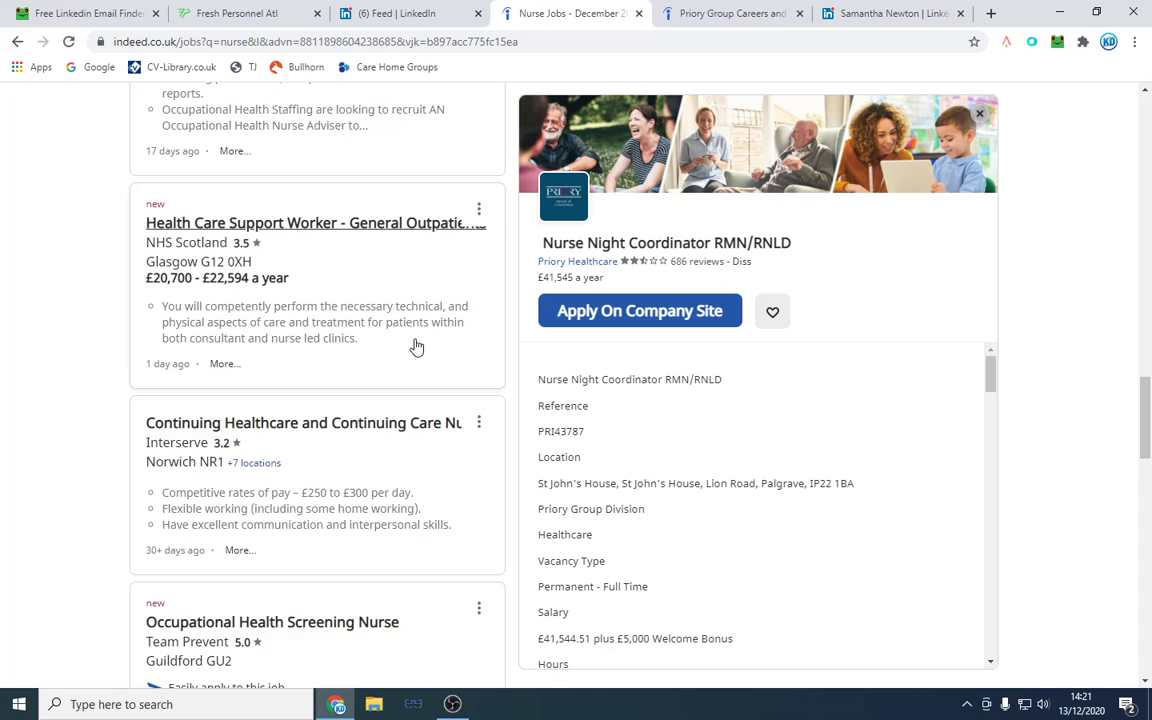
scroll(416, 347, down, 5)
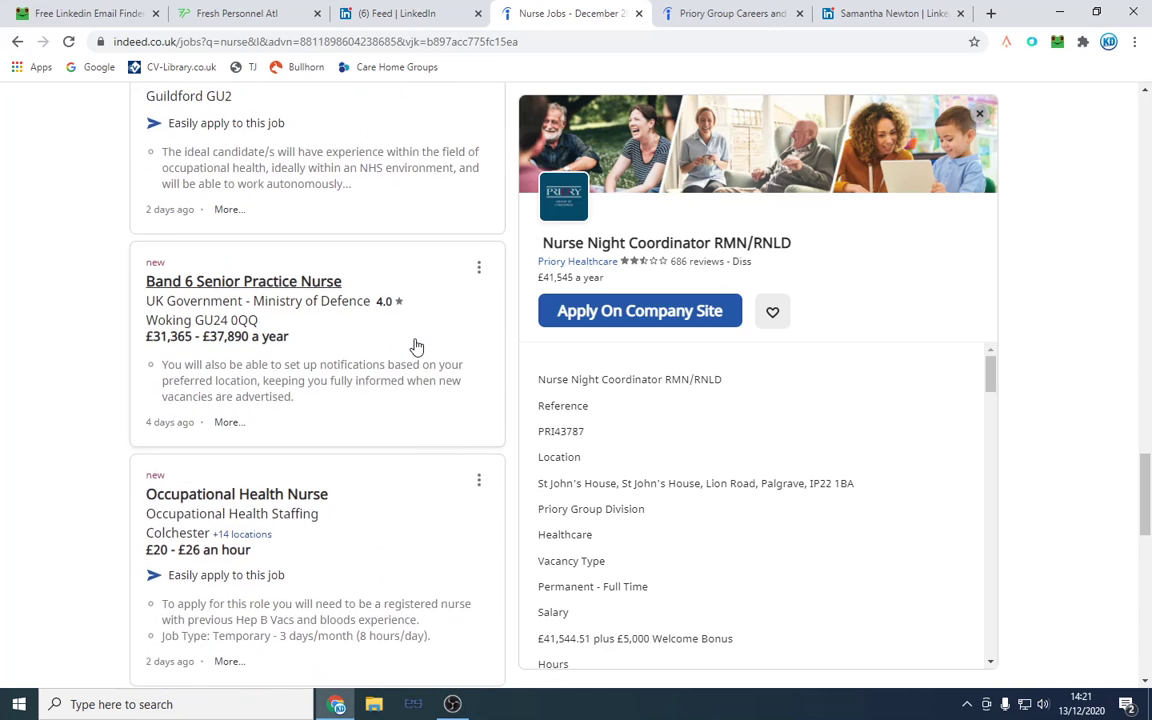
scroll(416, 347, down, 3)
scroll(416, 347, down, 4)
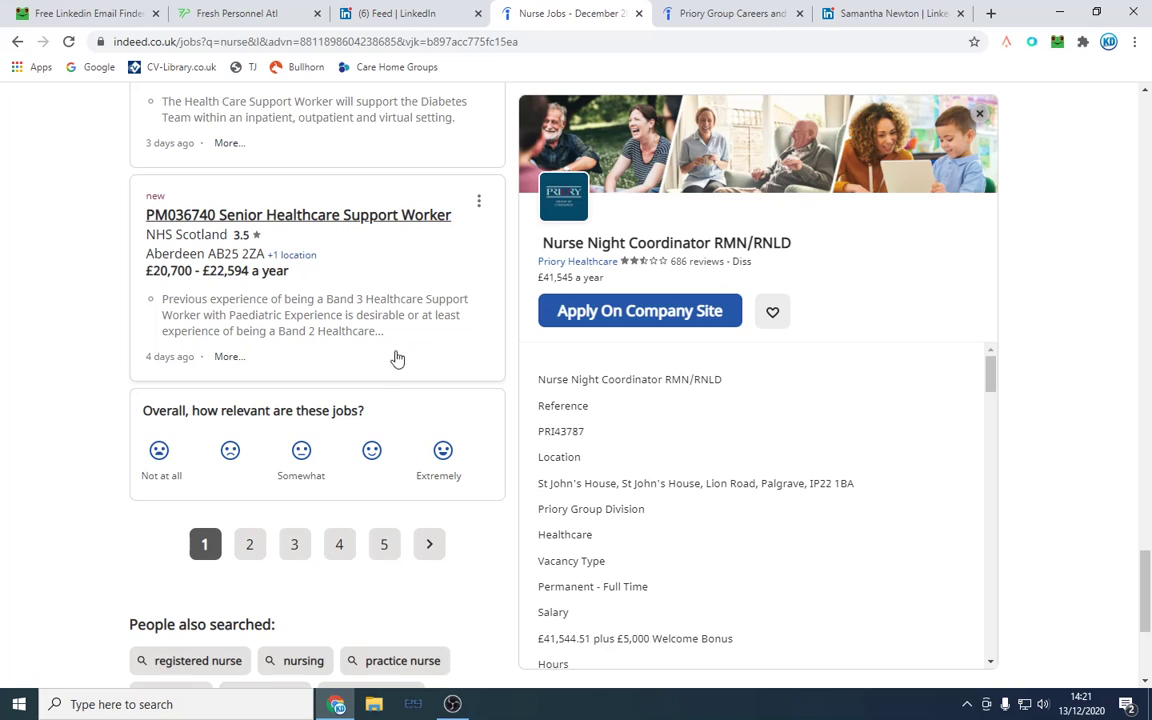
click(251, 544)
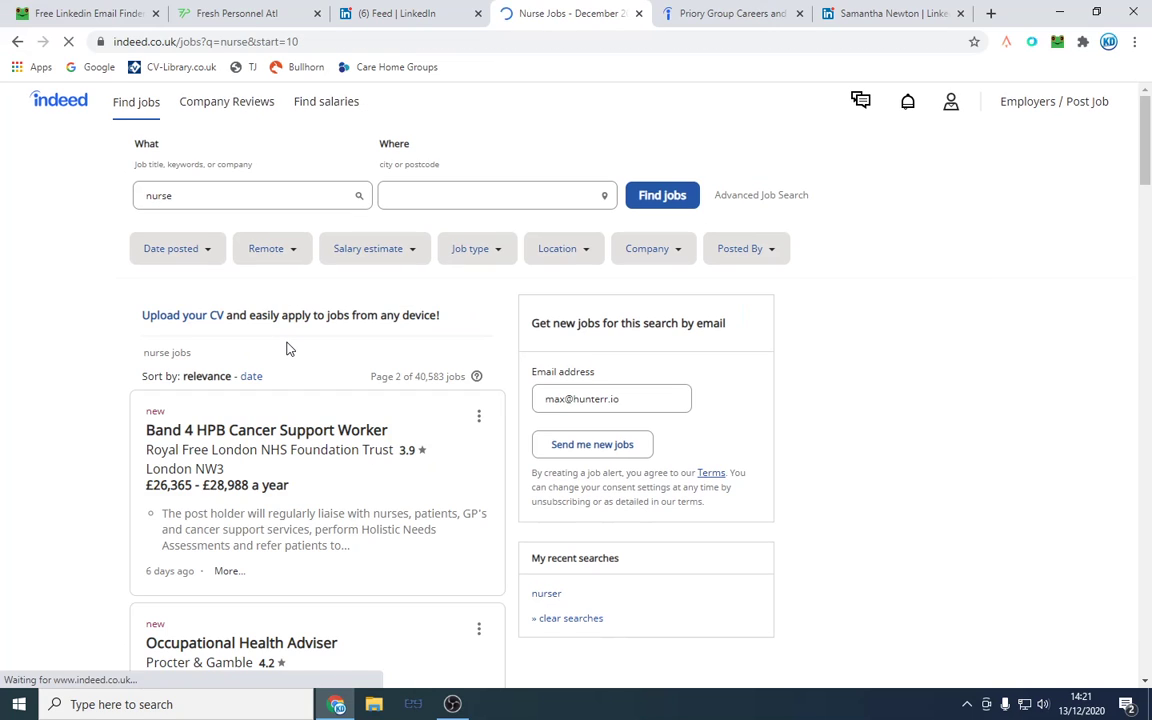
Step: Open the Occupational Health Adviser job's Procter & Gamble company page and select the company name
scroll(375, 327, down, 4)
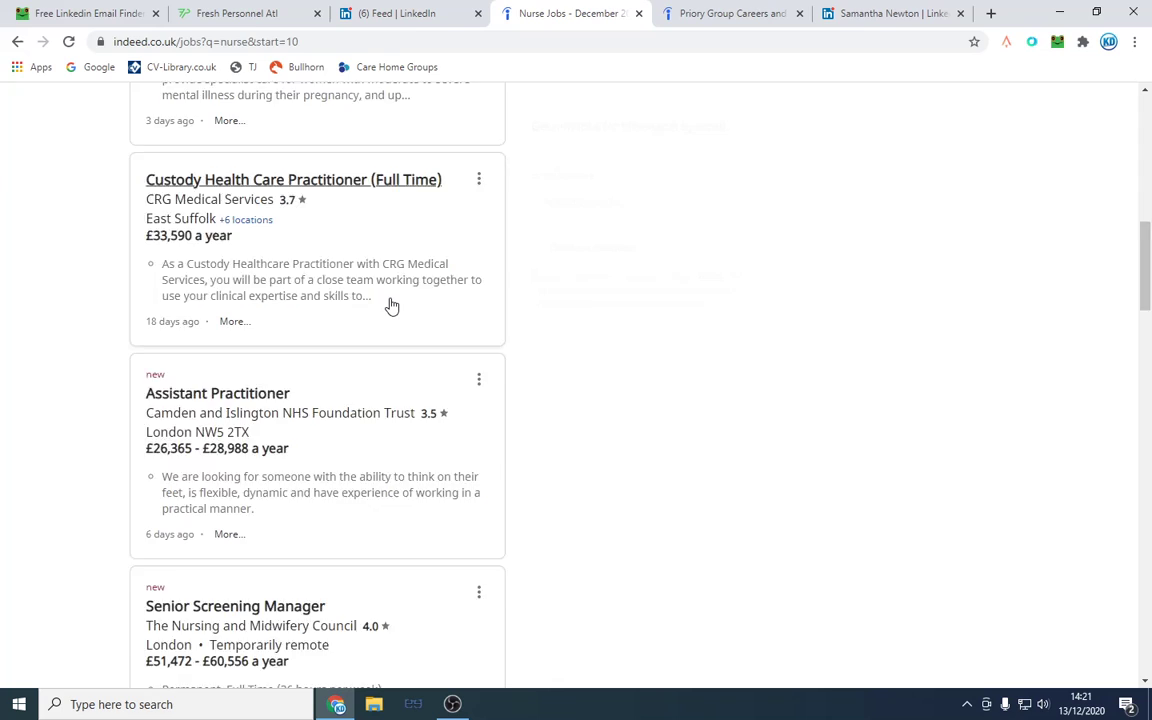
scroll(390, 303, down, 1)
scroll(390, 303, up, 5)
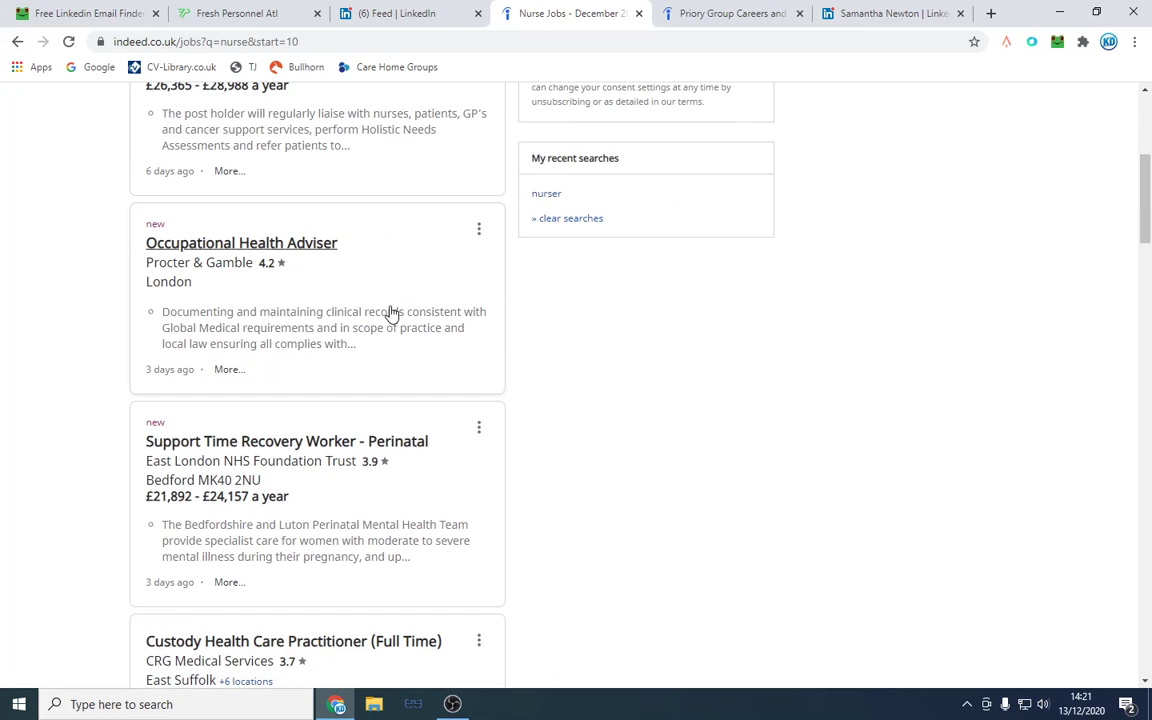
click(390, 313)
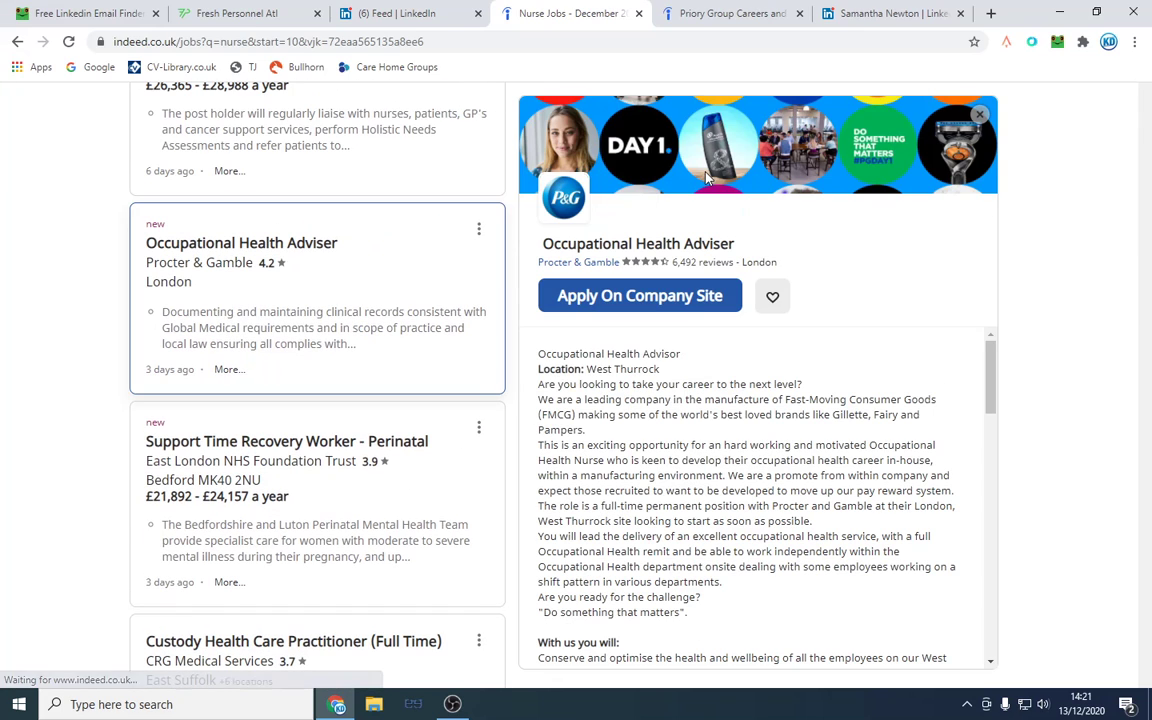
click(594, 265)
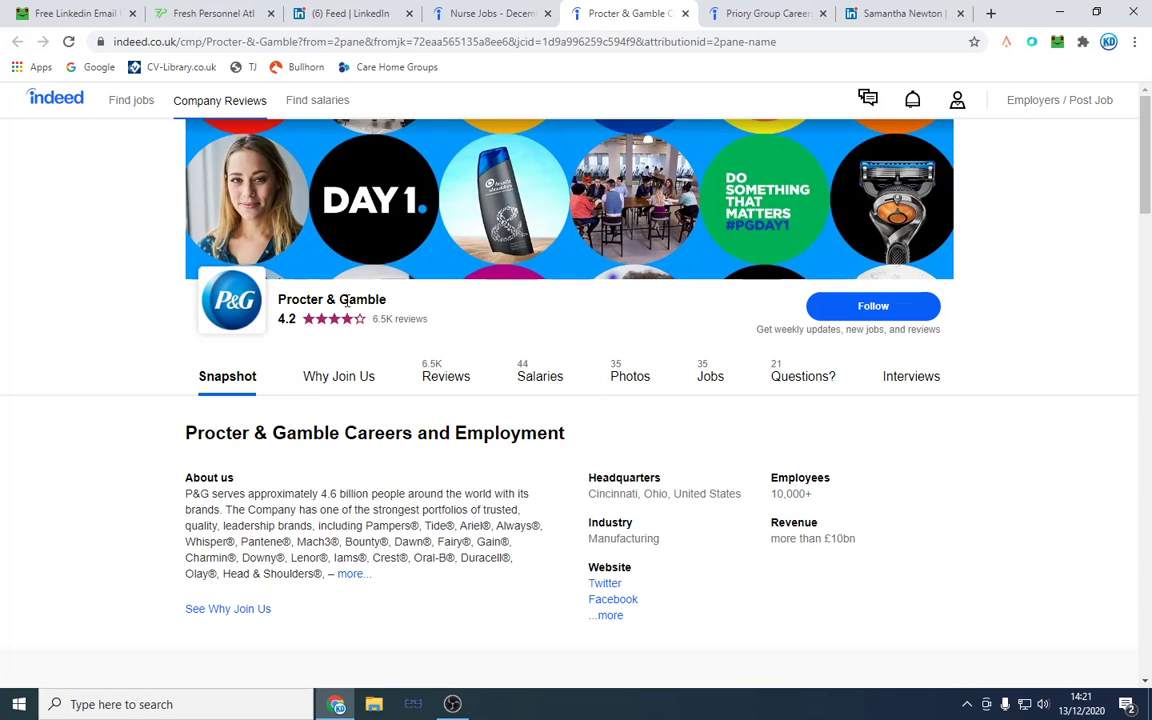
drag(343, 299, 278, 299)
right_click(348, 304)
Step: Search Google for 'Procter & Gamble linkedin' and open the LinkedIn company result
click(420, 332)
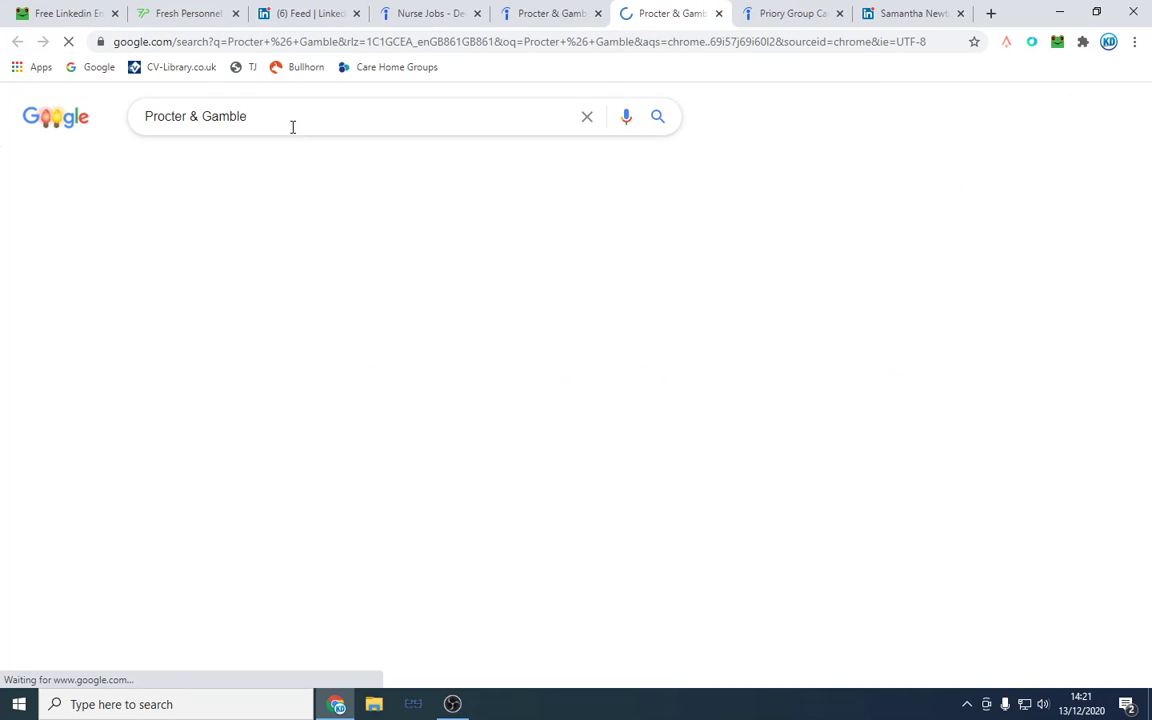
click(293, 126)
text(linkedi)
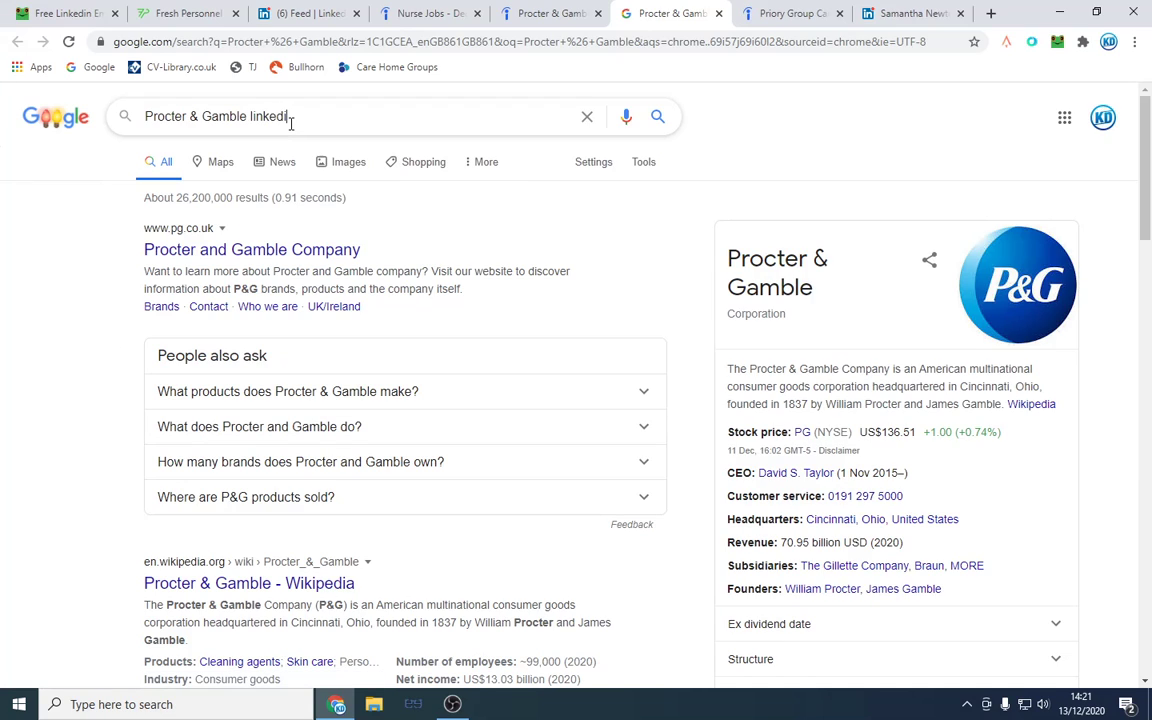
text(n)
key(Return)
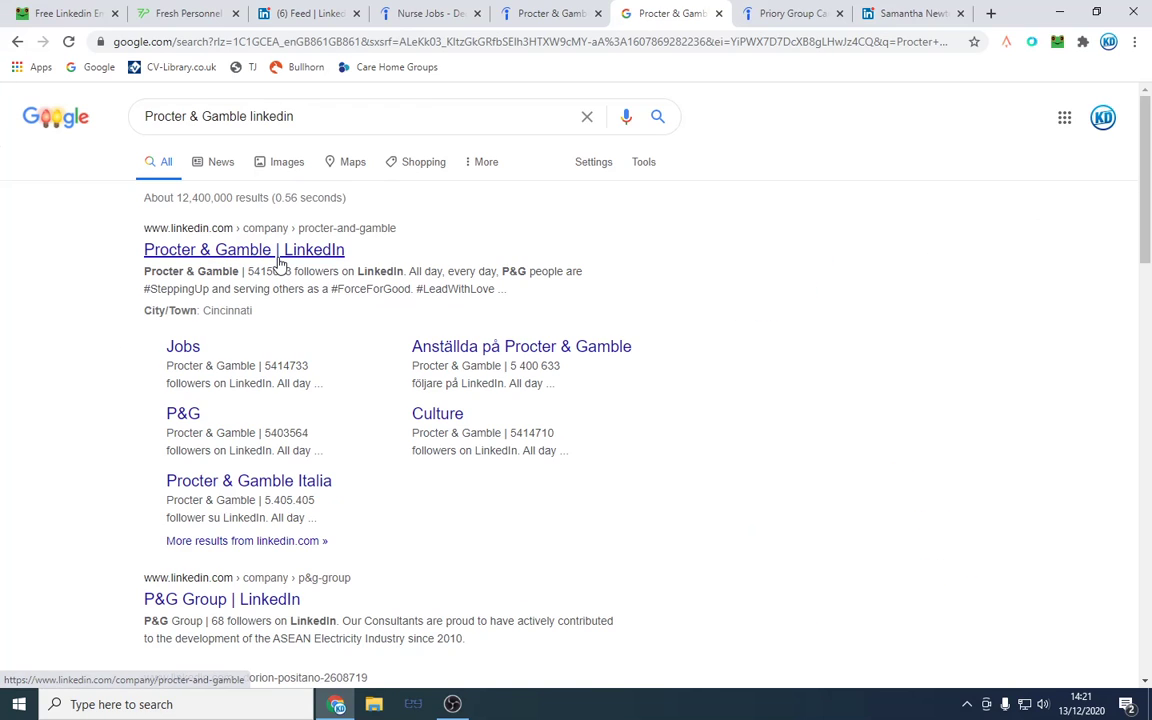
click(280, 258)
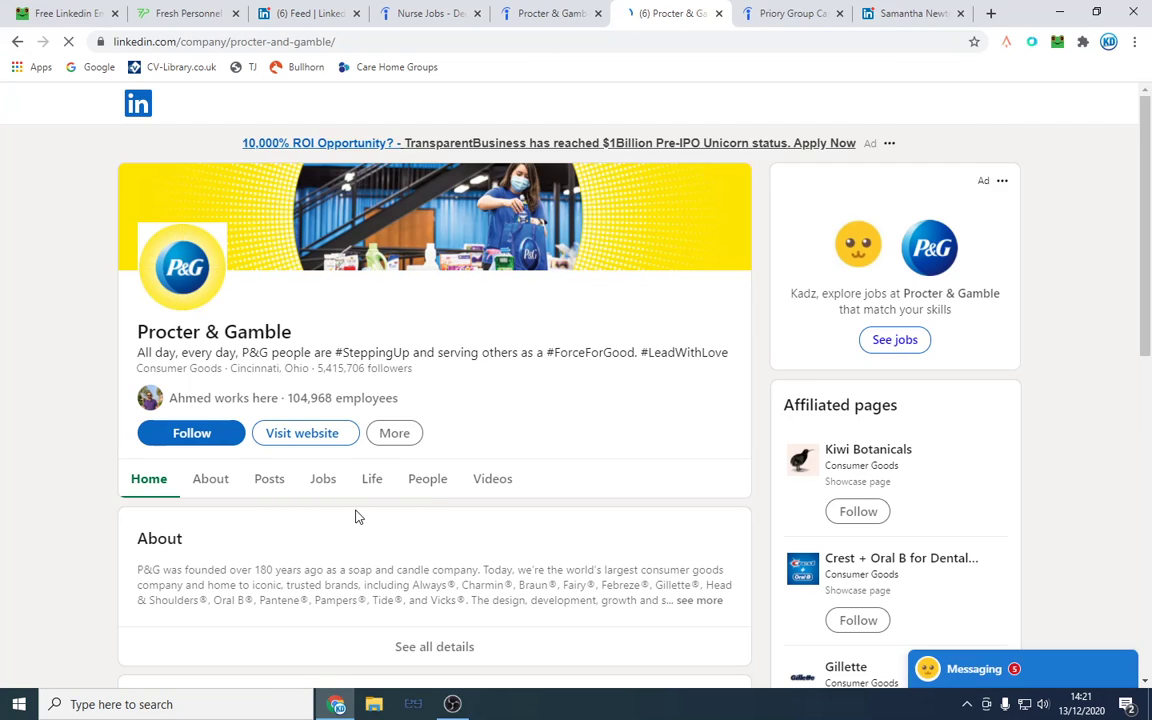
Step: Filter Procter & Gamble's LinkedIn employees to those in United Kingdom
scroll(400, 420, down, 2)
click(428, 323)
scroll(529, 407, down, 2)
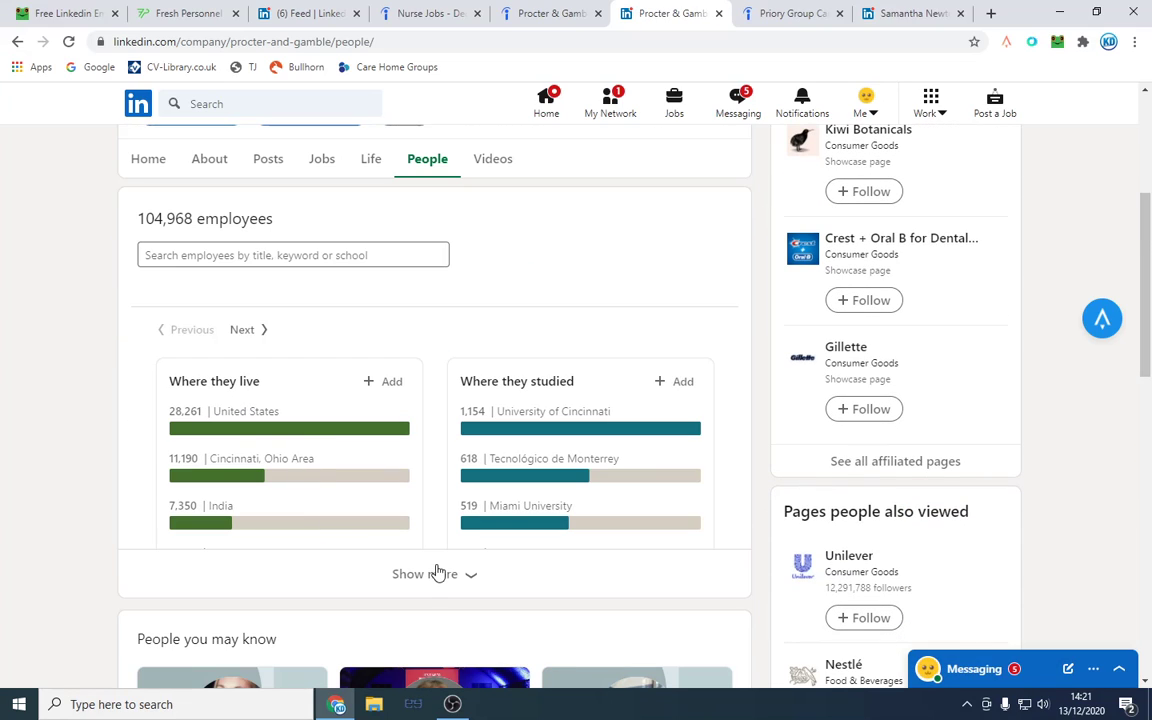
click(436, 573)
scroll(363, 481, down, 2)
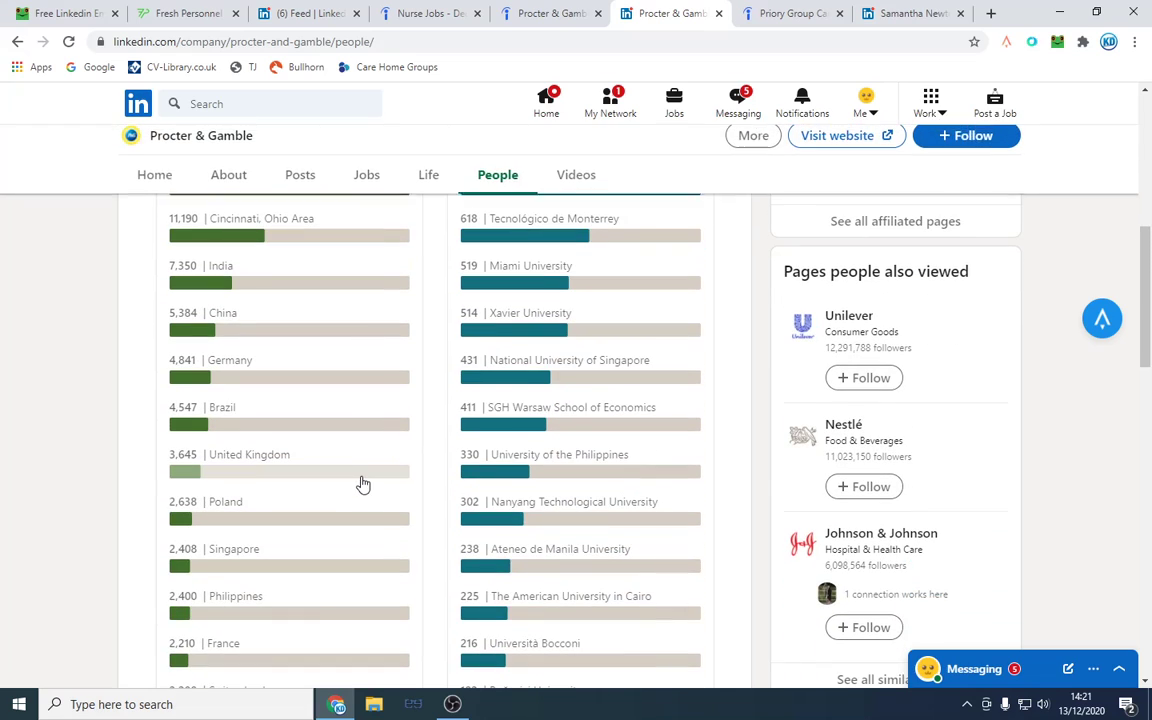
click(273, 470)
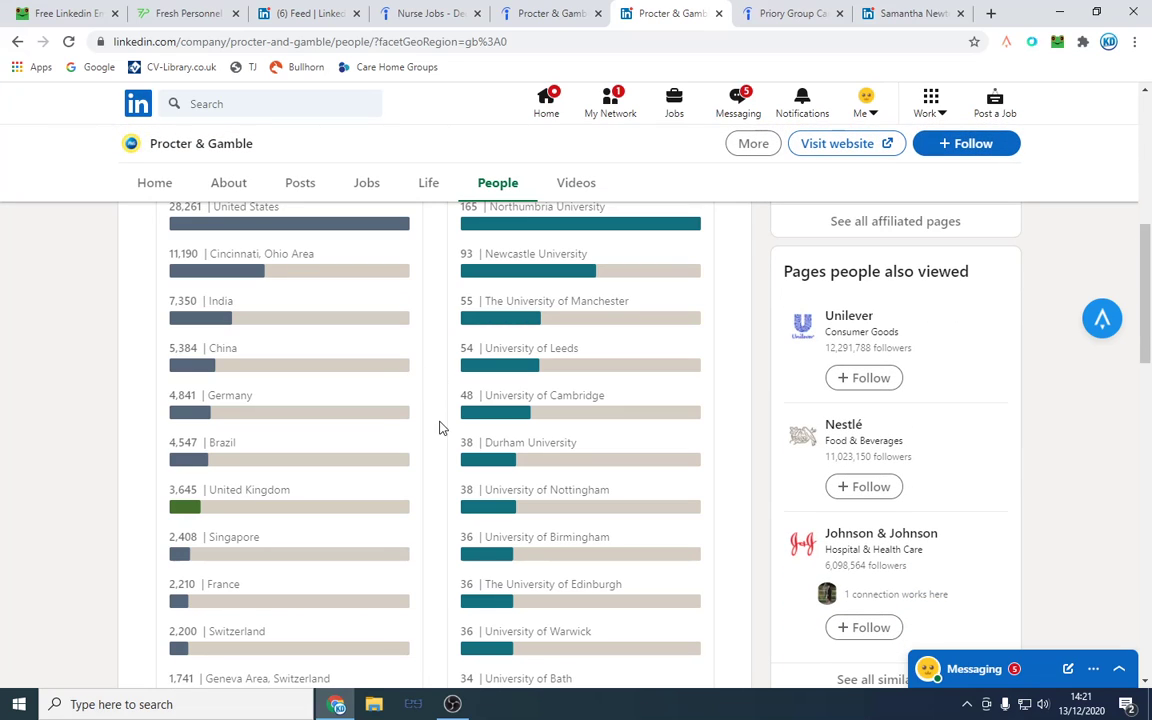
Step: Search UK employees for recruitment and open the Recruitment Manager EMEA / IMEA's profile
scroll(437, 432, down, 8)
scroll(437, 432, up, 10)
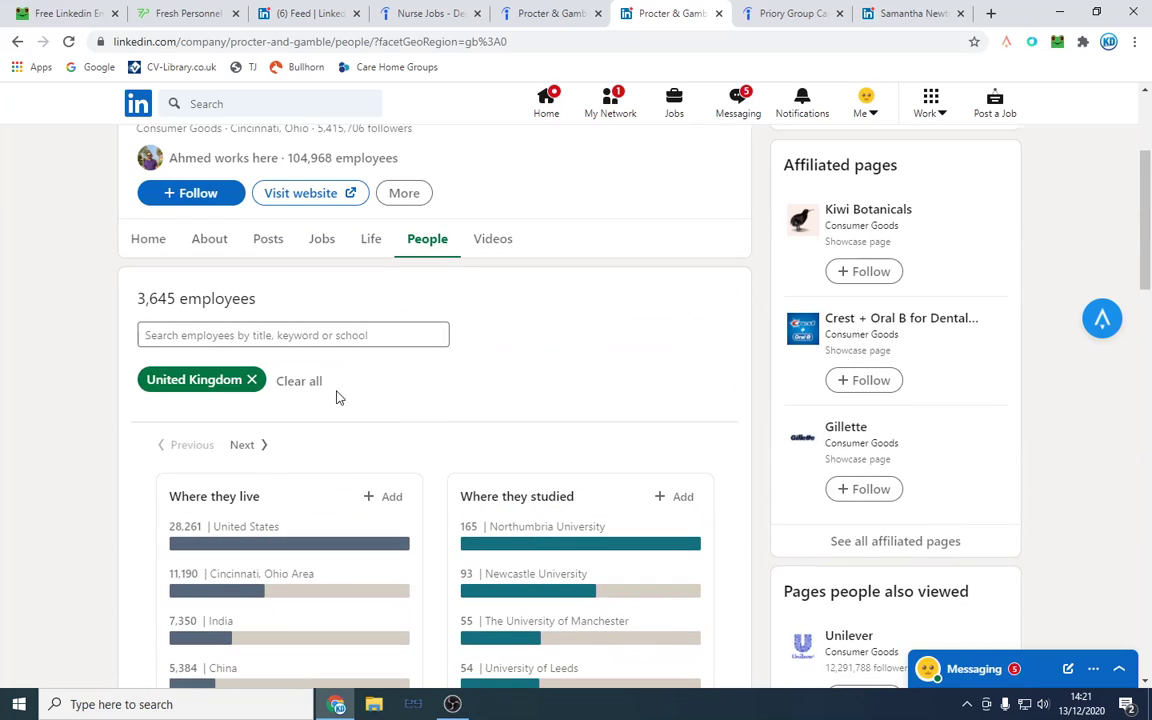
click(246, 335)
text(re)
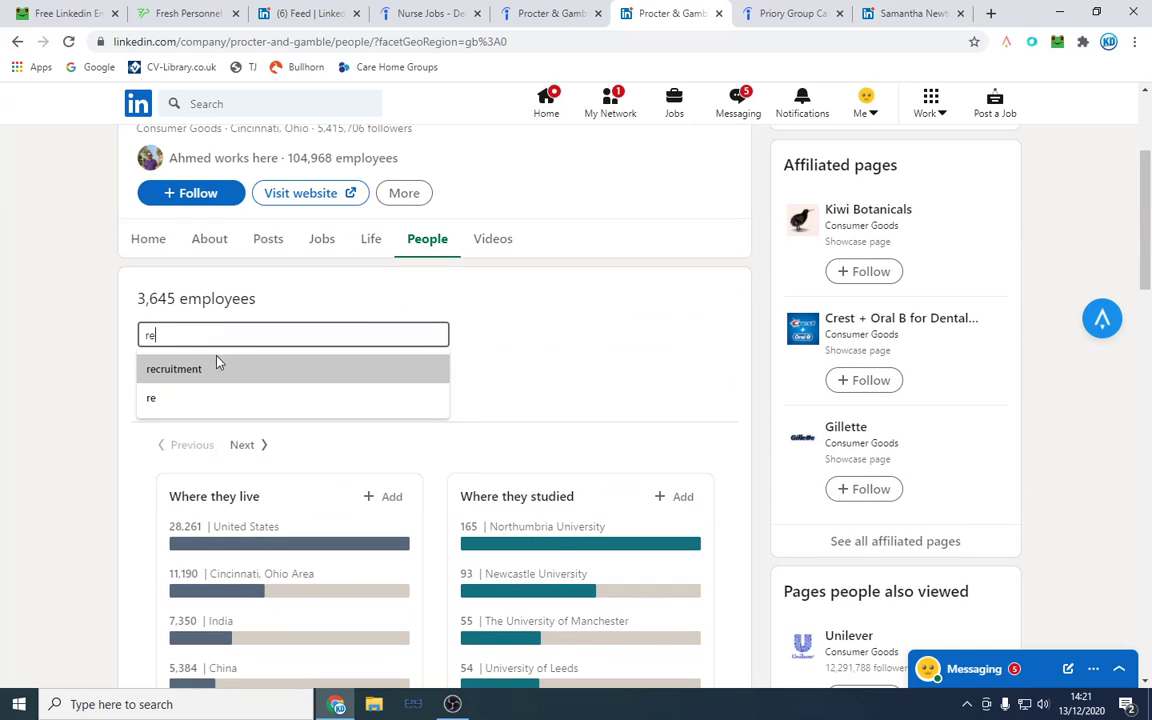
click(218, 368)
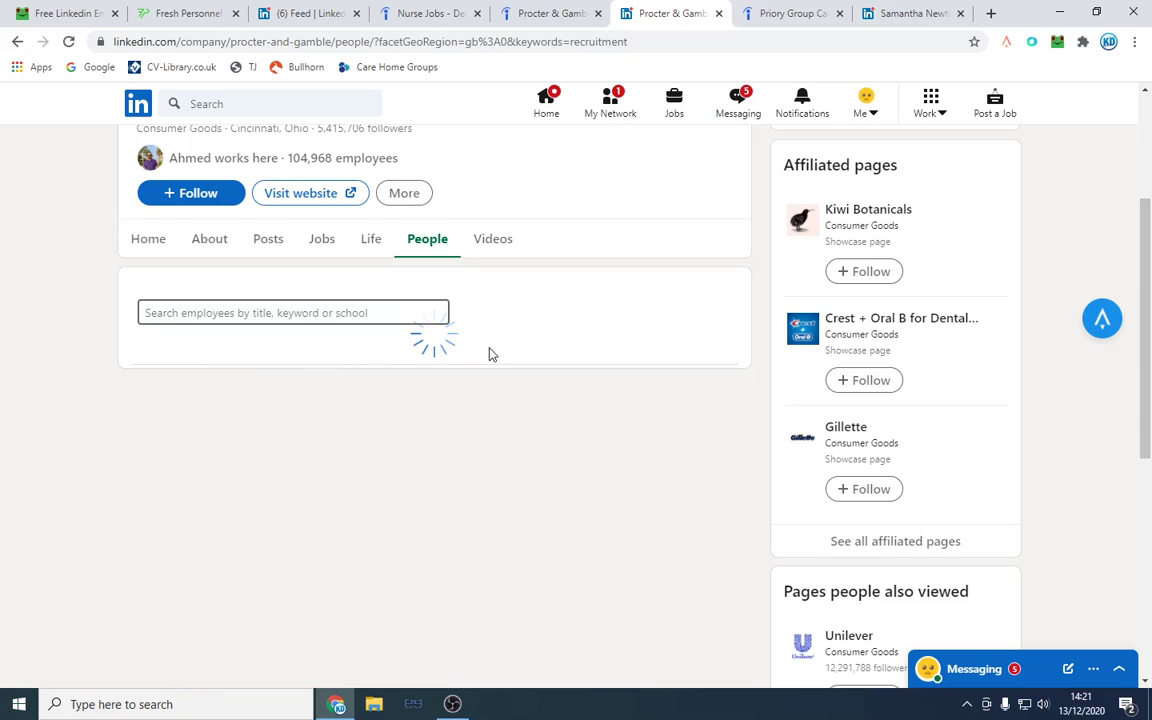
scroll(489, 360, down, 10)
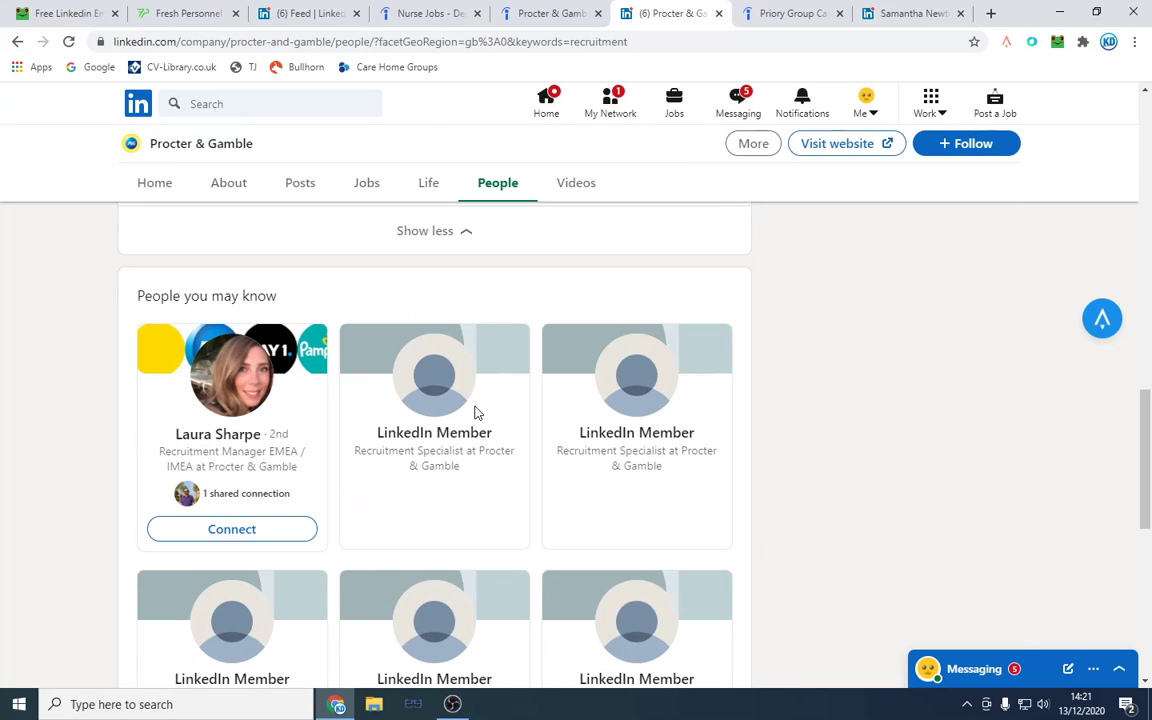
scroll(476, 412, down, 2)
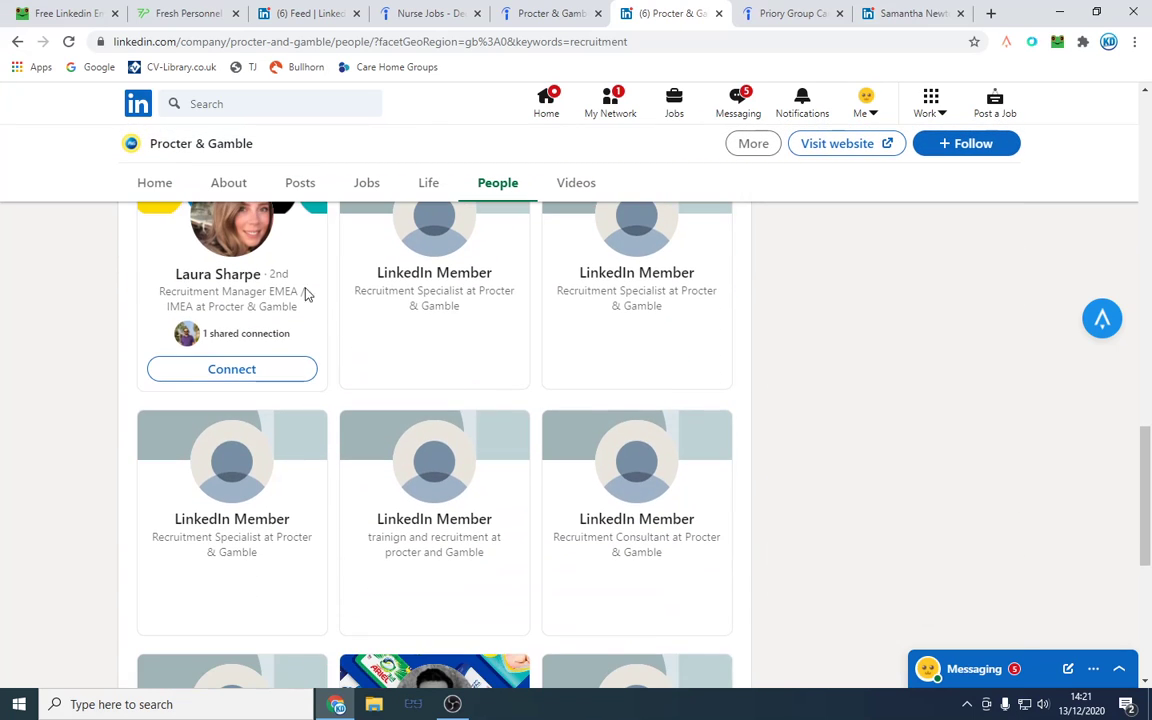
click(216, 233)
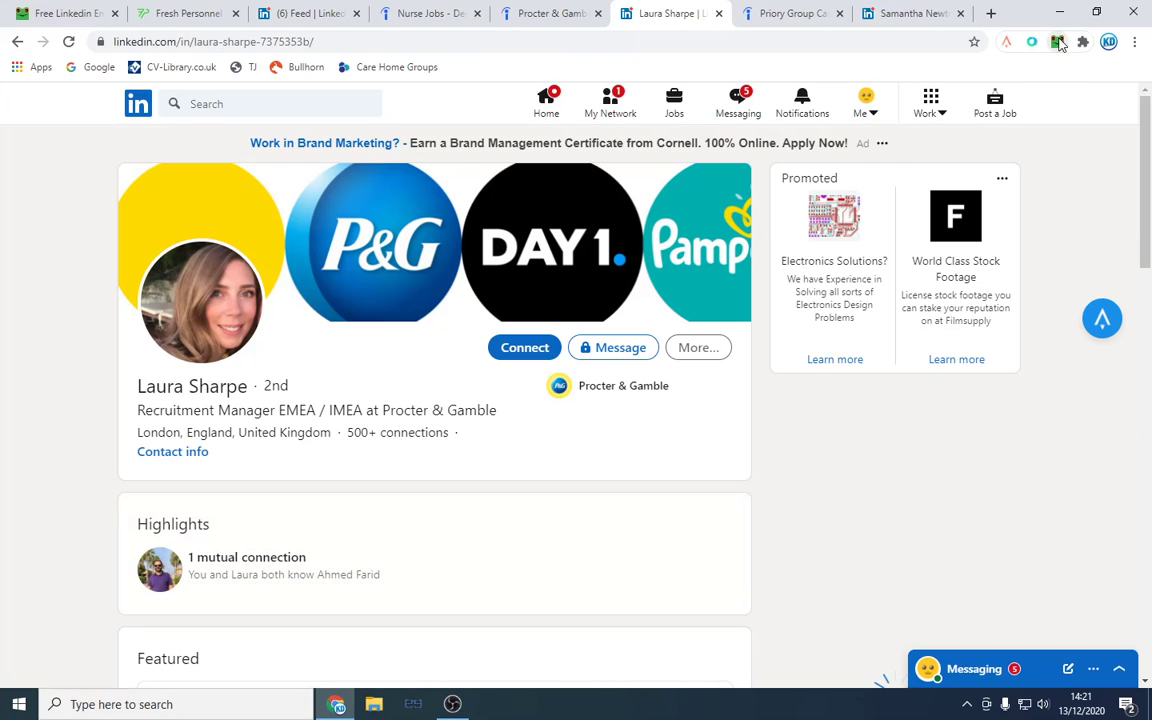
Step: Reveal the recruitment manager's contact details with LeadLeaper and copy her work email
click(1058, 42)
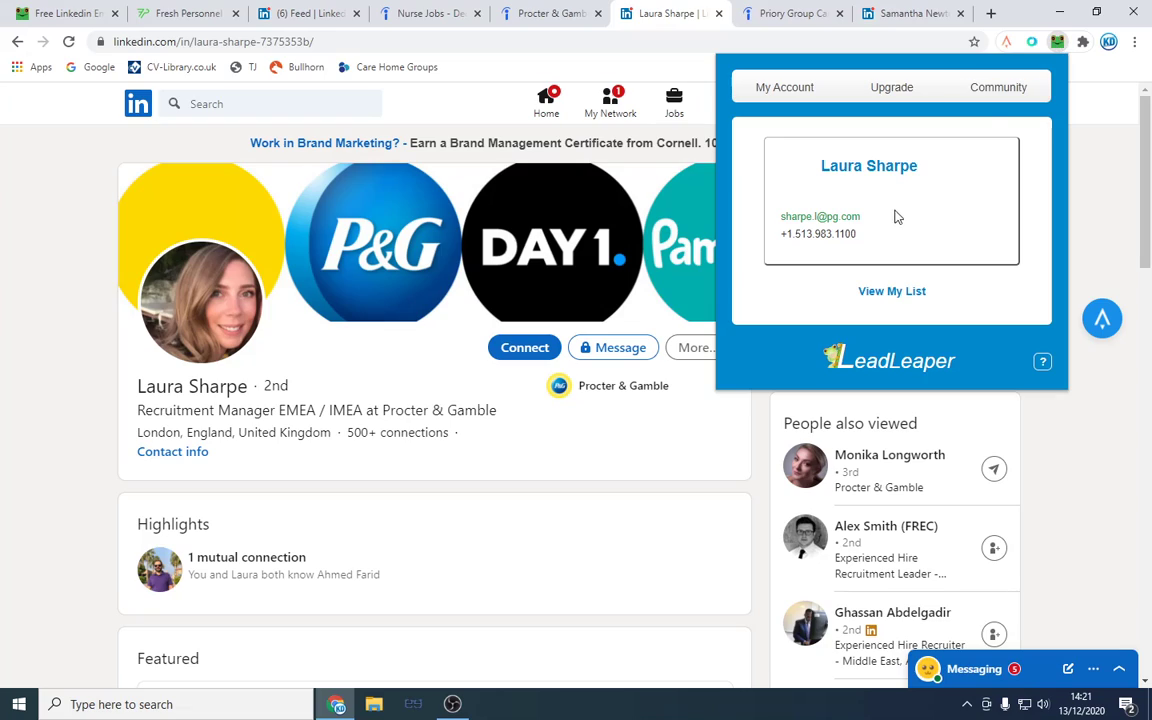
drag(868, 224, 781, 217)
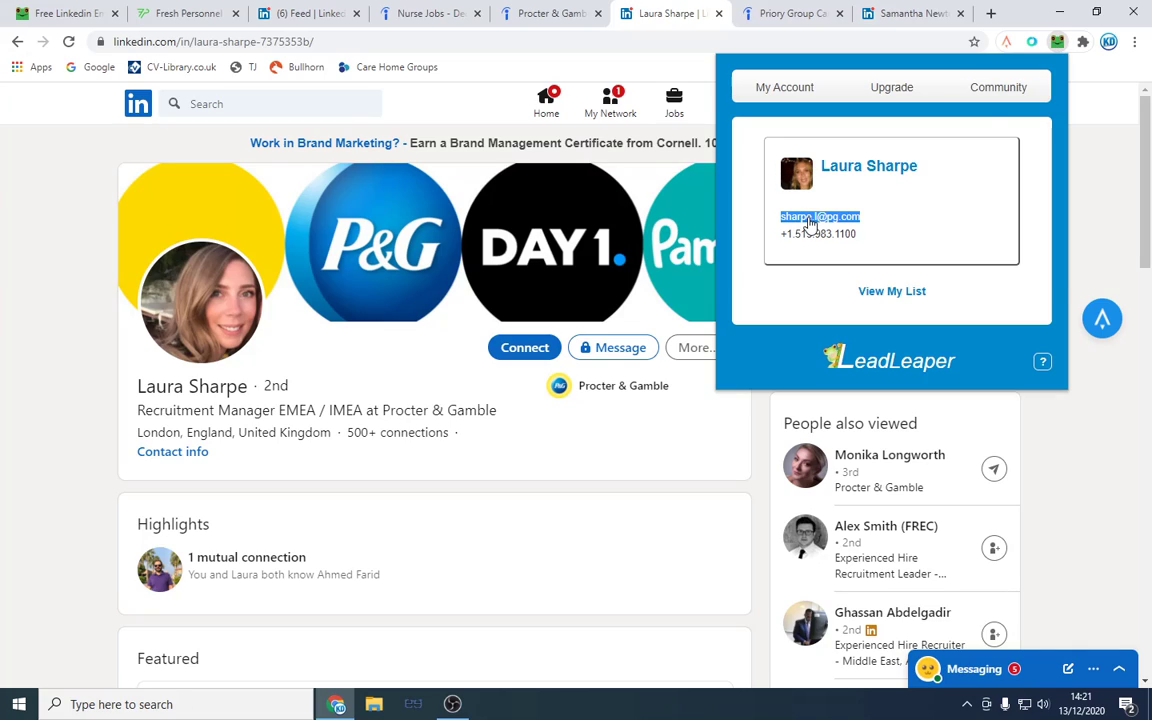
right_click(808, 219)
click(812, 229)
Step: Select the revealed phone number in the LeadLeaper results
drag(857, 233, 781, 238)
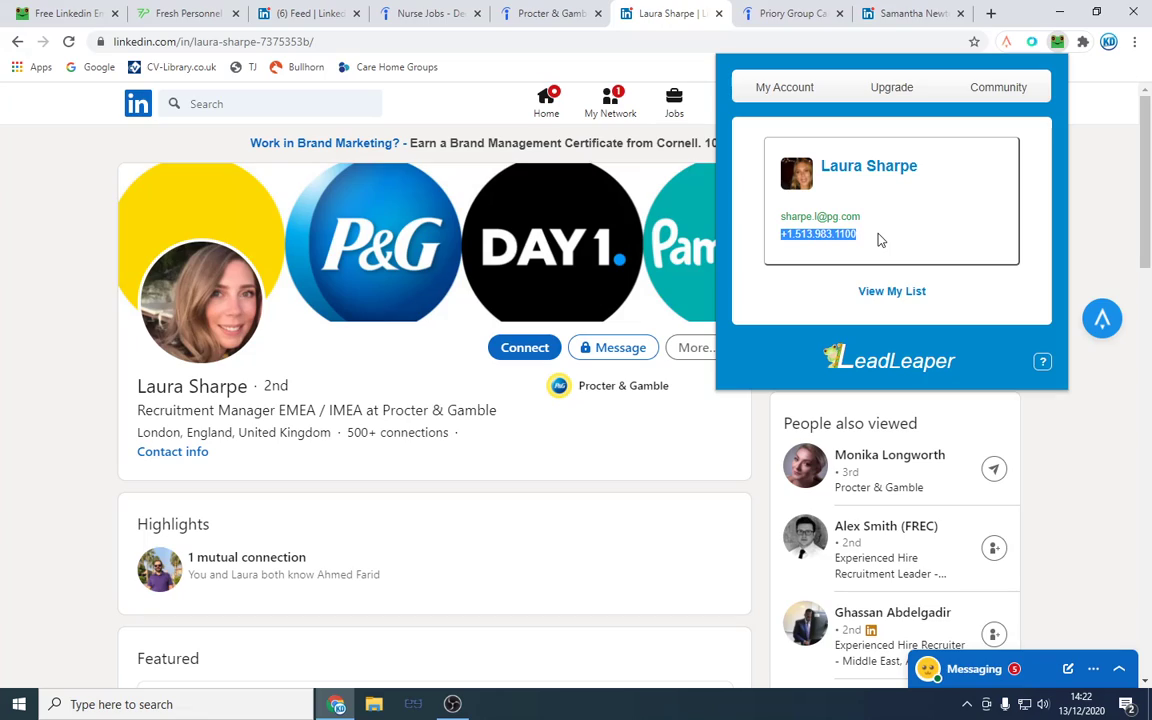
drag(880, 240, 783, 215)
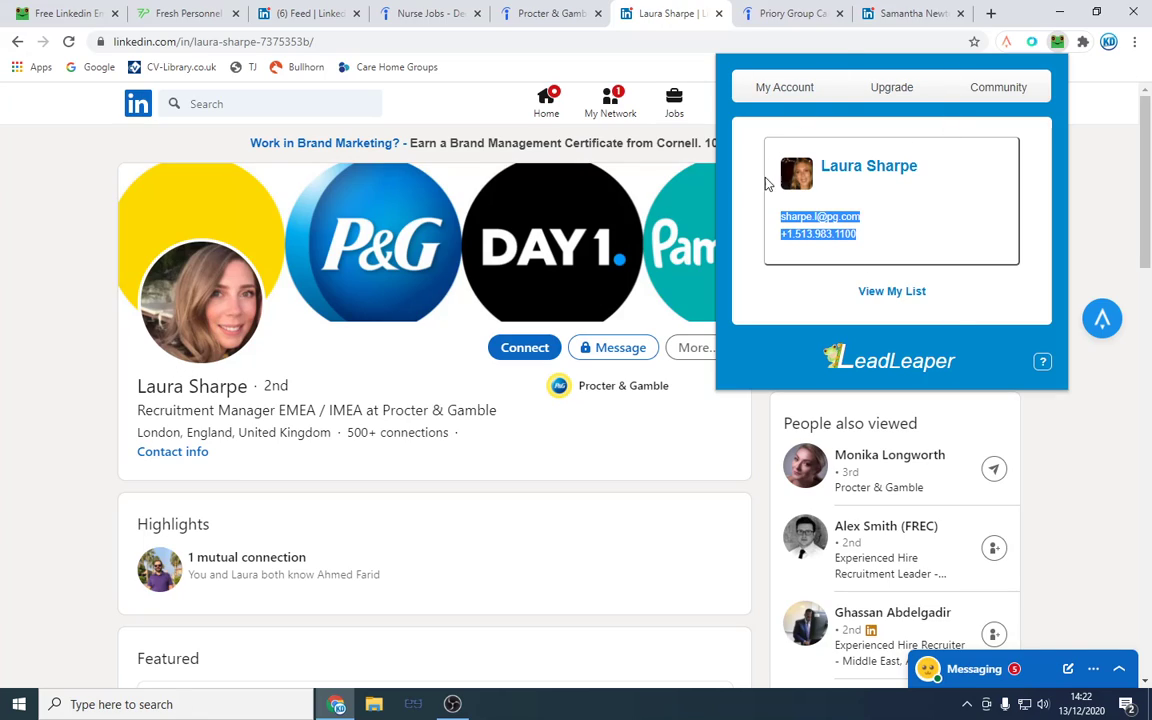
drag(869, 244, 789, 236)
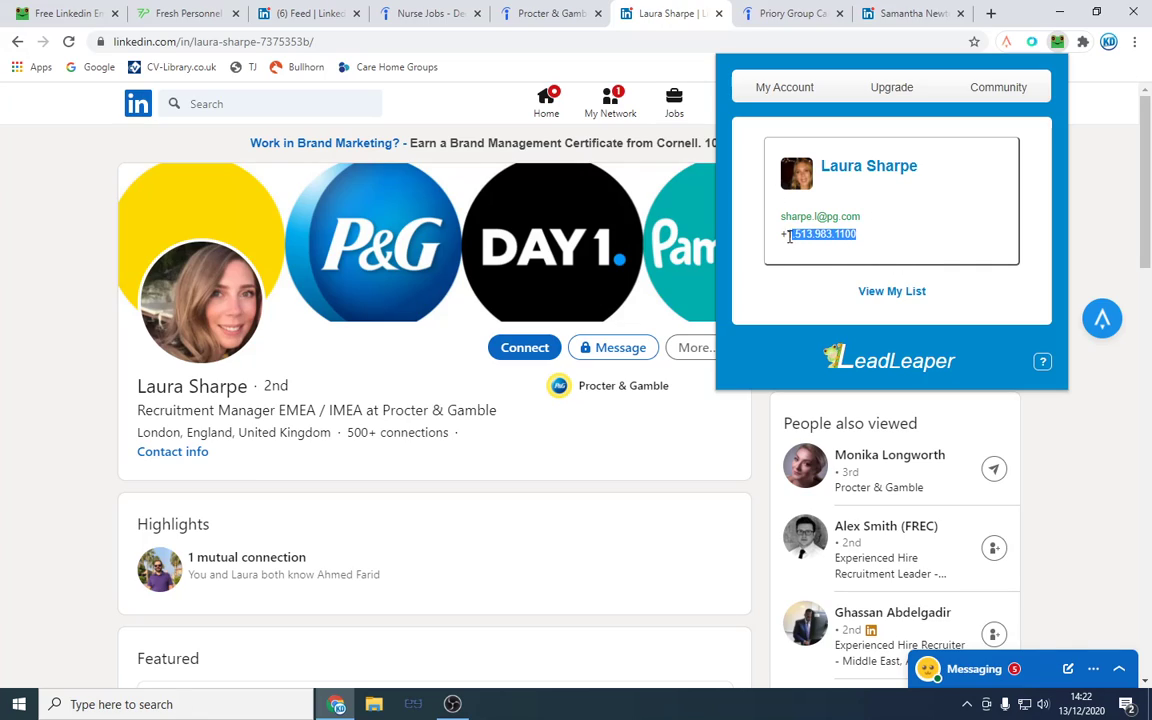
click(891, 243)
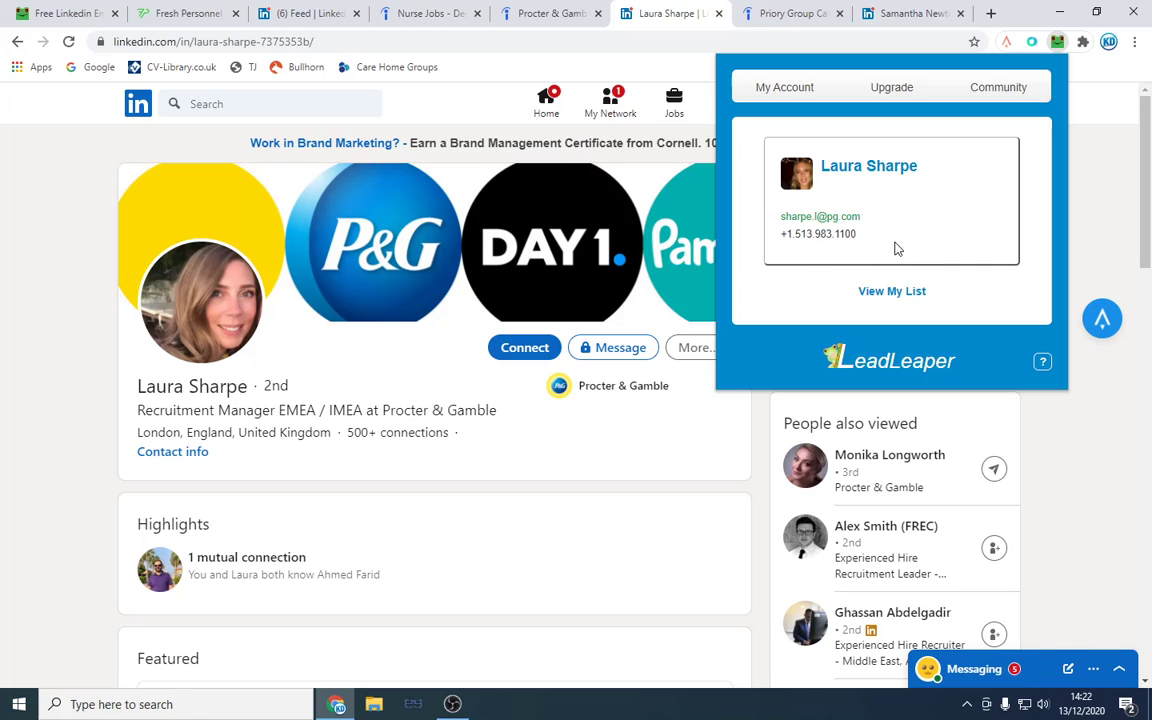
scroll(432, 375, down, 3)
scroll(500, 378, down, 5)
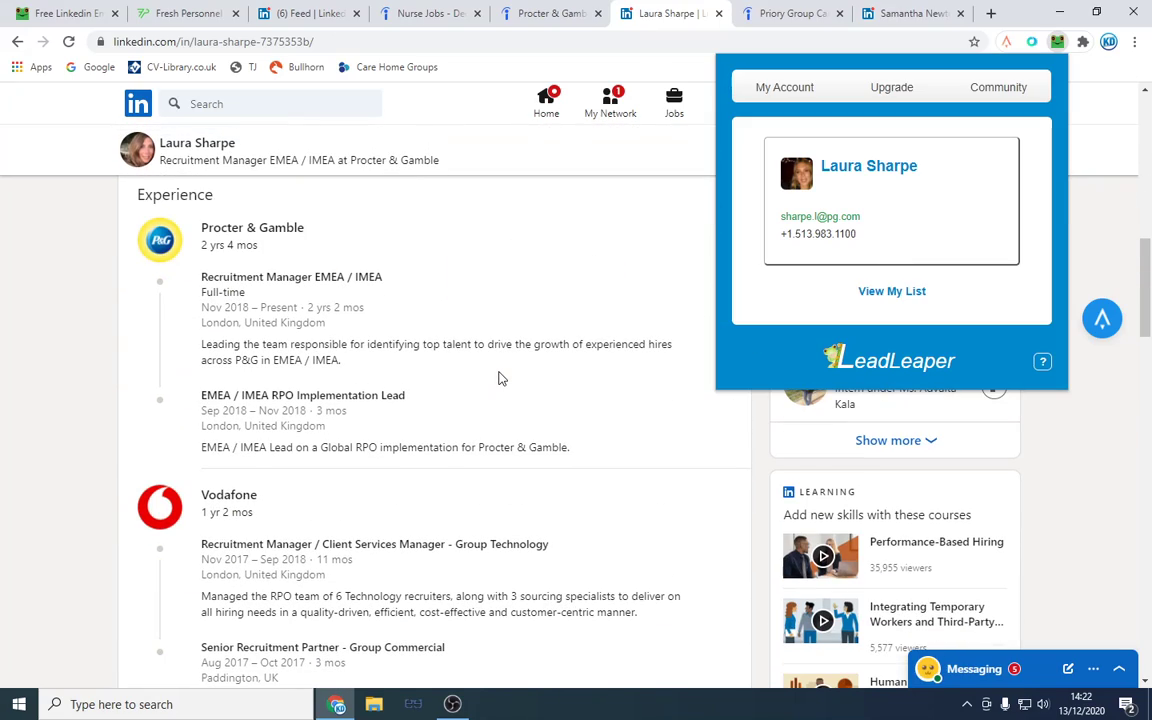
scroll(500, 378, down, 5)
scroll(500, 378, up, 15)
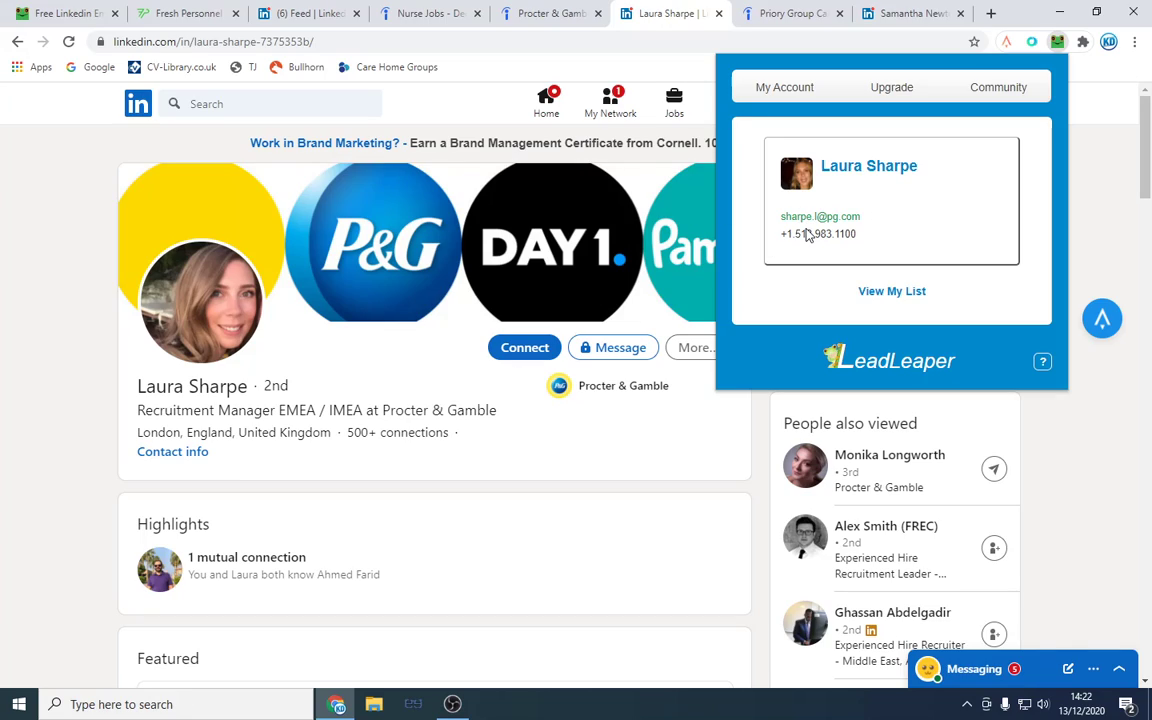
Step: Dismiss the LeadLeaper contact card to reveal the Procter & Gamble Recruitment Manager's LinkedIn profile
click(1090, 178)
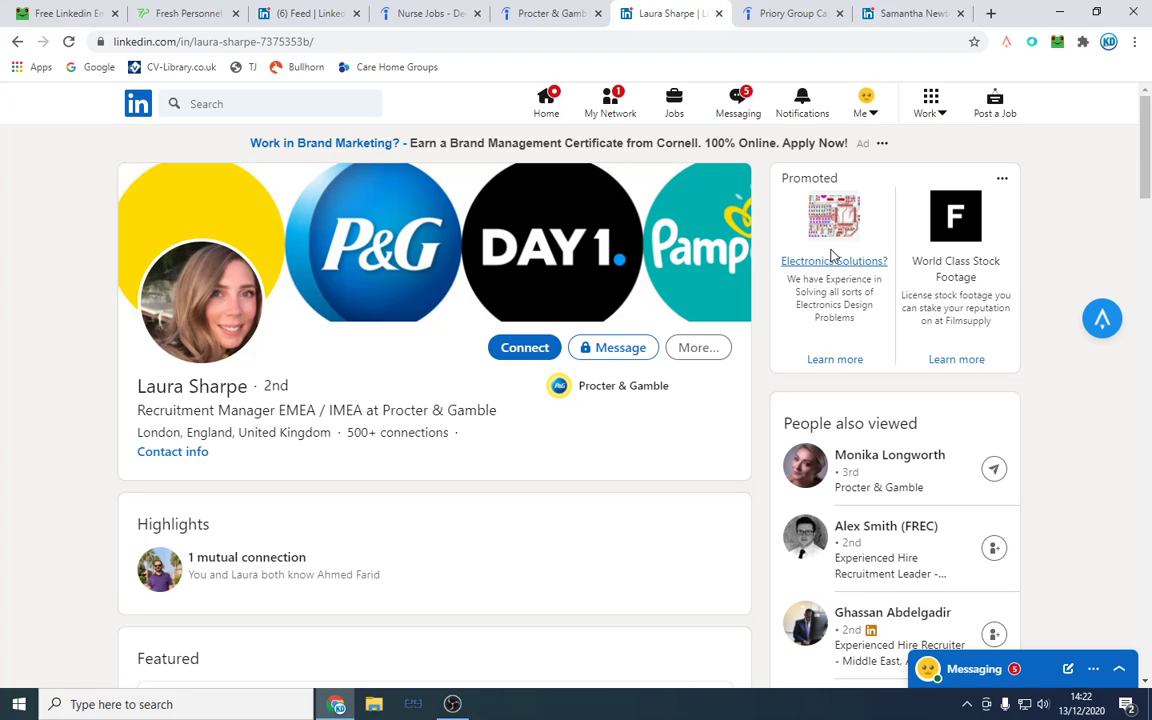
Step: Return to Indeed's Procter & Gamble page and show its Jobs tab with 35 listings
click(553, 13)
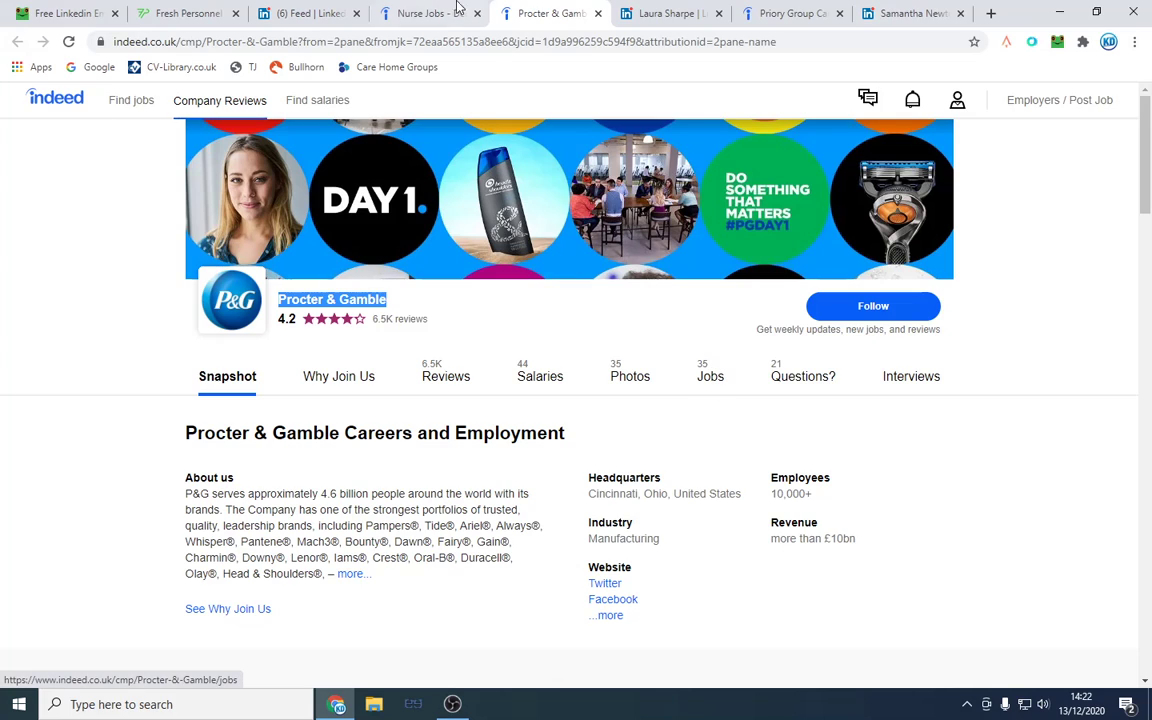
click(713, 385)
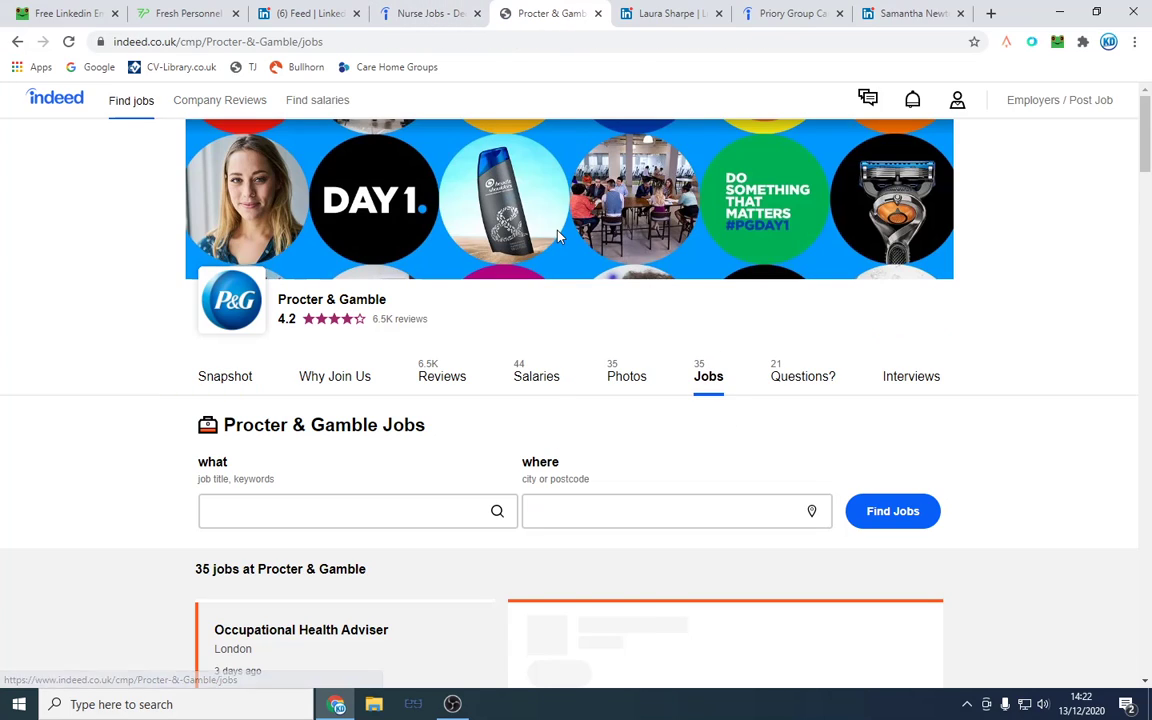
scroll(587, 350, down, 3)
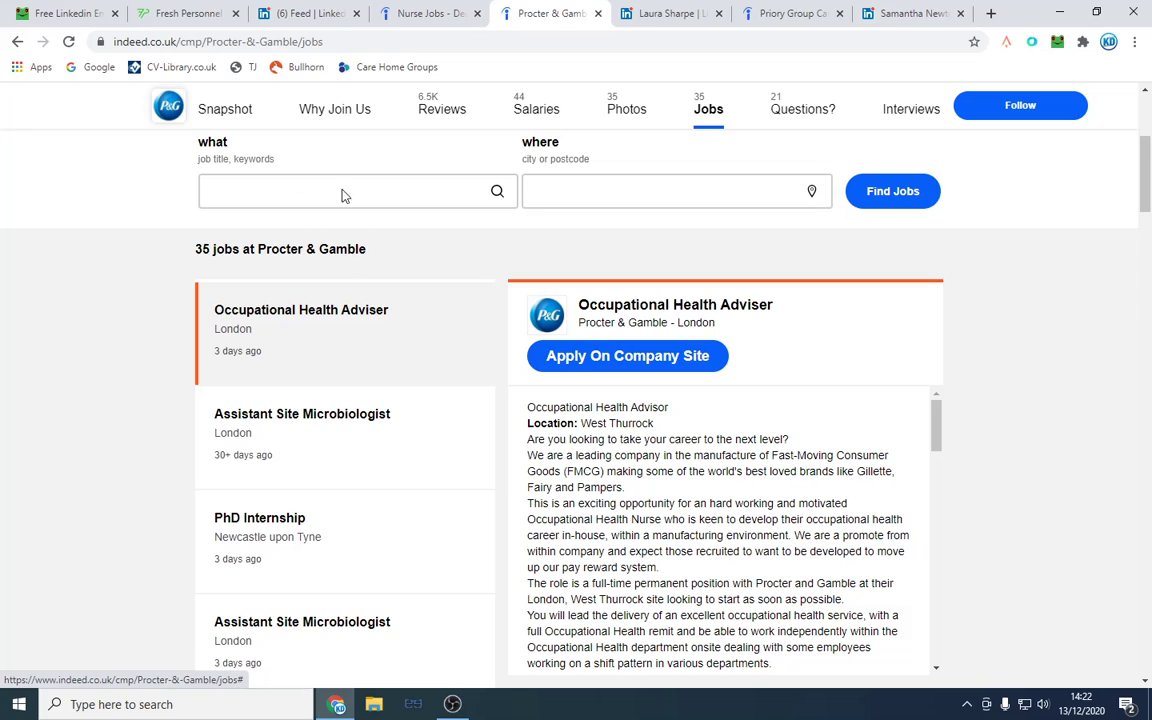
scroll(342, 193, up, 3)
scroll(394, 320, down, 5)
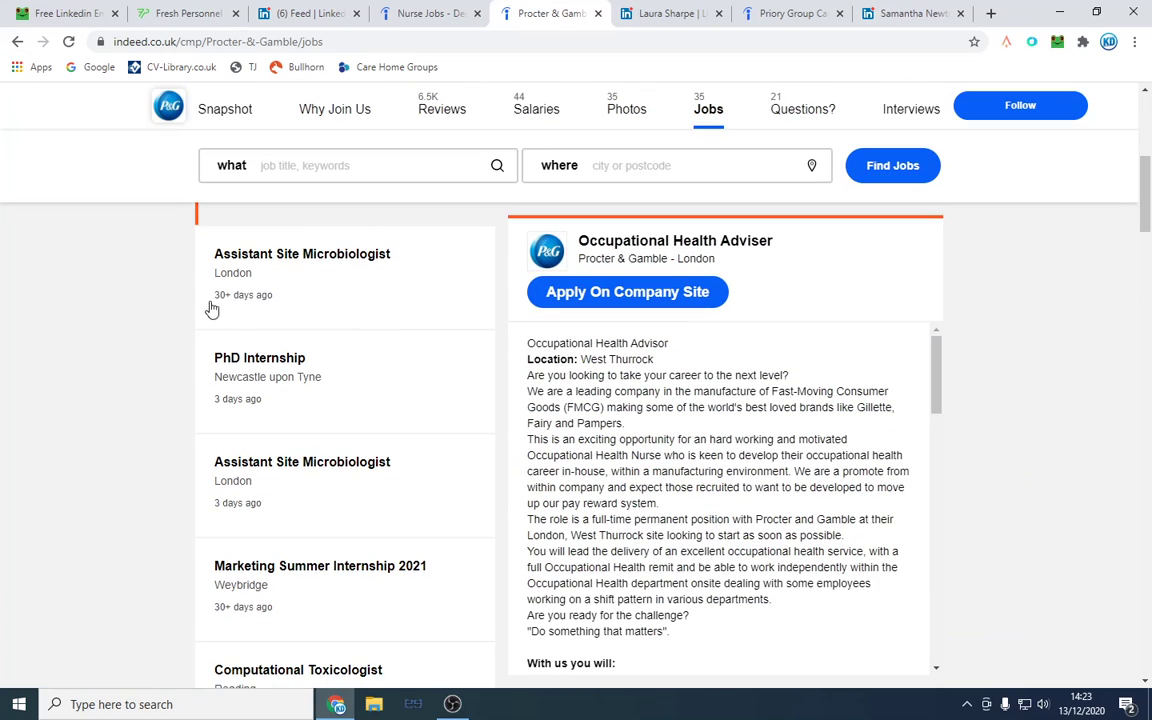
drag(390, 672, 33, 363)
scroll(305, 487, up, 4)
scroll(300, 482, up, 1)
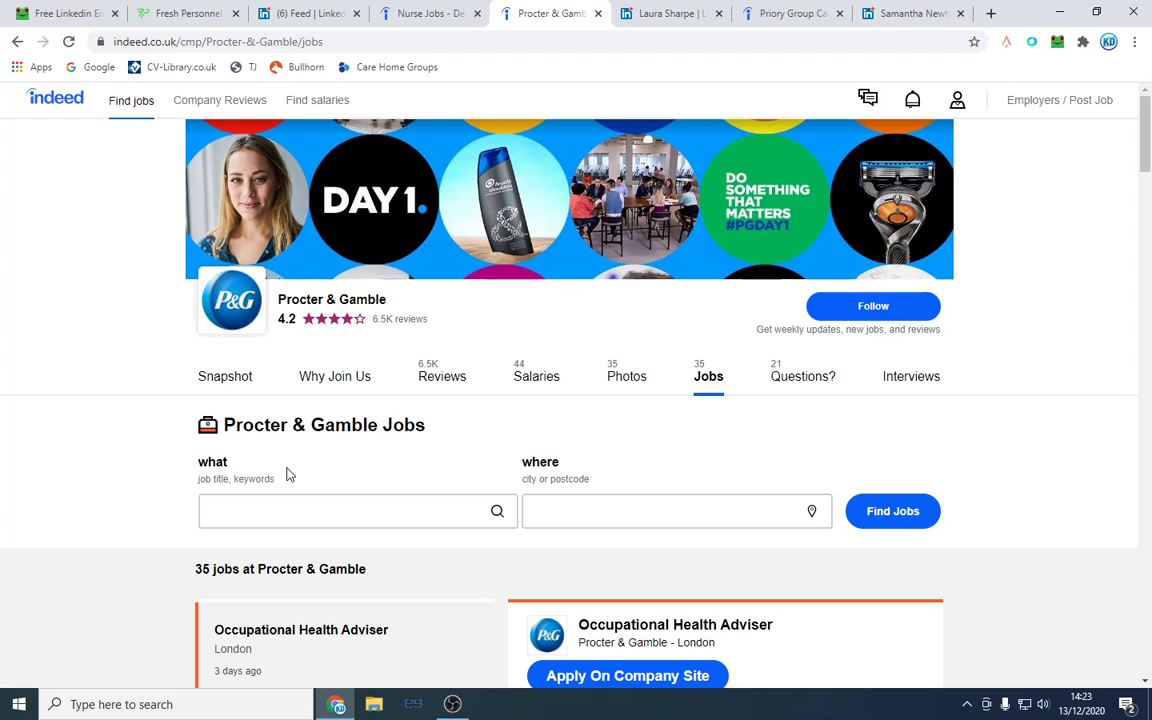
Step: Go to the Fresh Personnel Atl website tab in Chrome
click(185, 13)
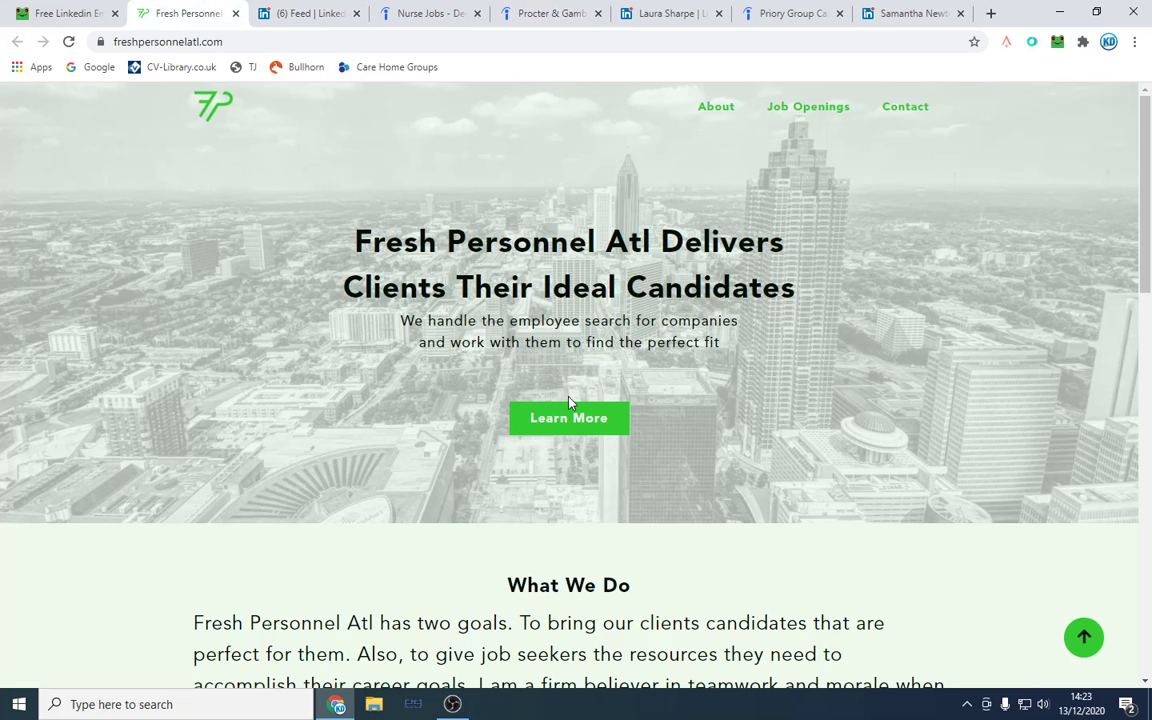